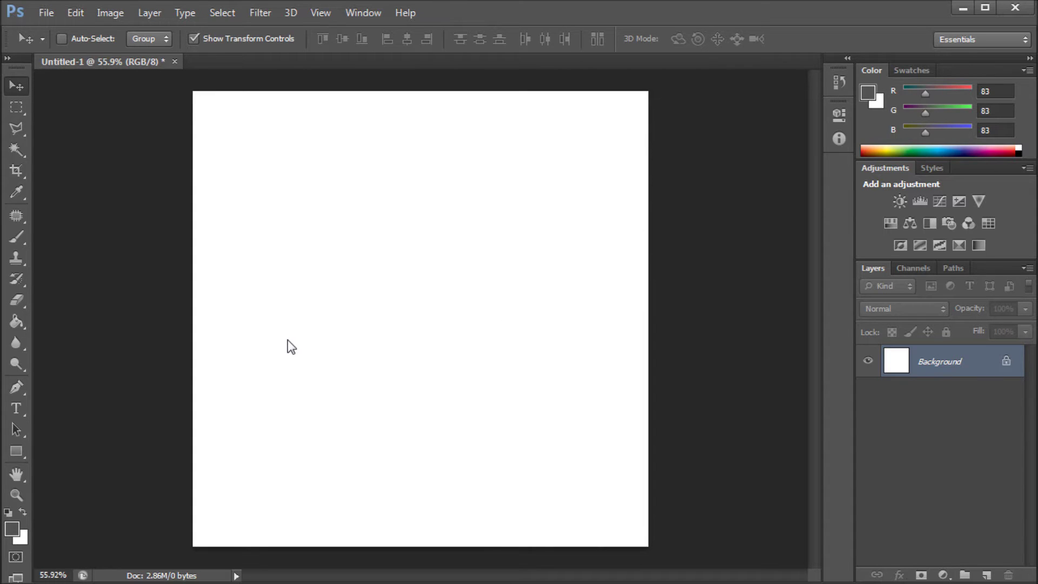
Draw a rectangle near the canvas centre and nudge it slightly right.
{"action": "left_click", "coordinate": [16, 451]}
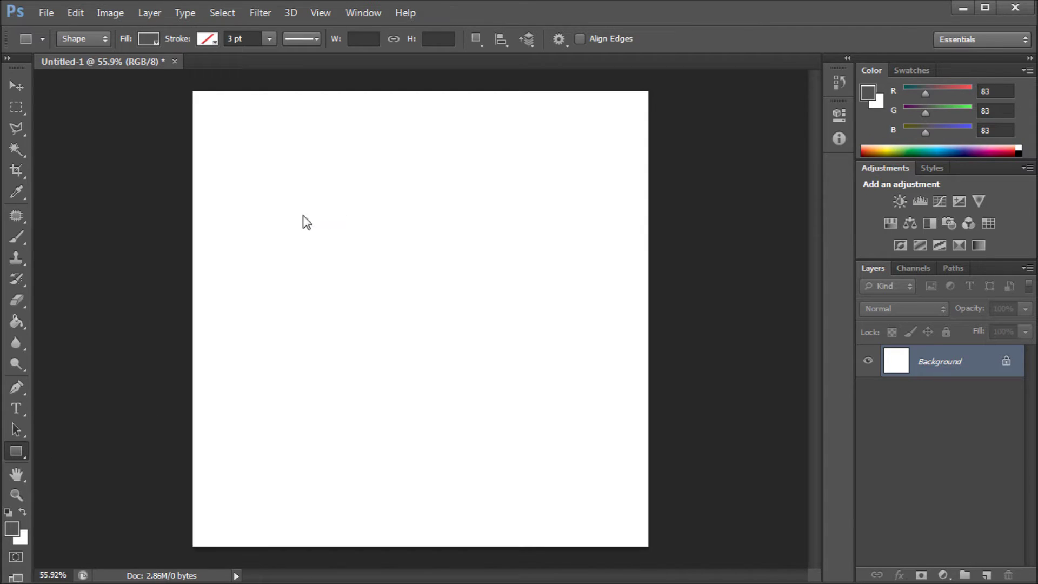
{"action": "left_click_drag", "start_coordinate": [303, 215], "coordinate": [476, 406]}
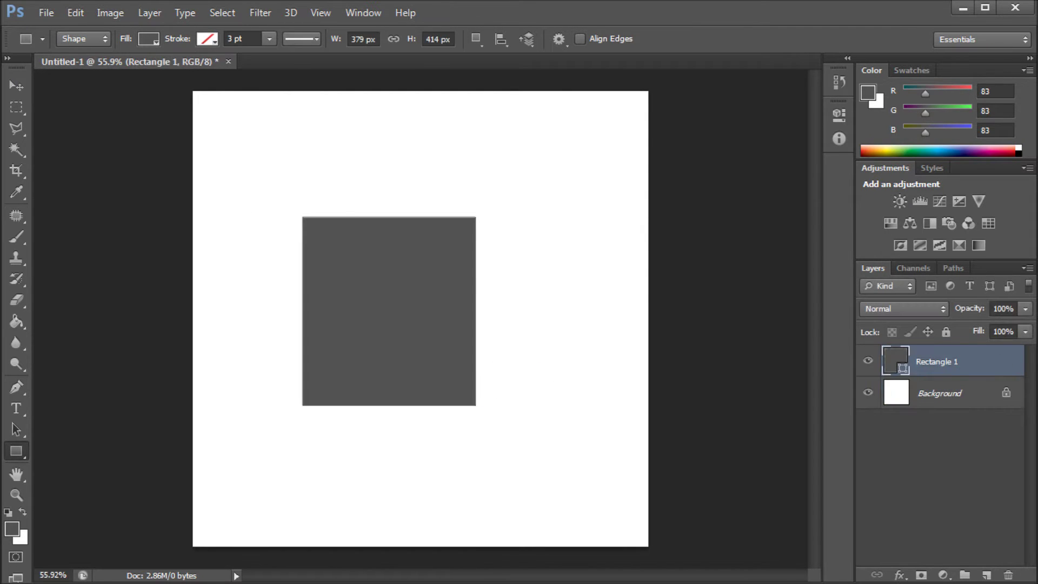
{"action": "left_click", "coordinate": [15, 86]}
{"action": "left_click_drag", "start_coordinate": [314, 298], "coordinate": [346, 295]}
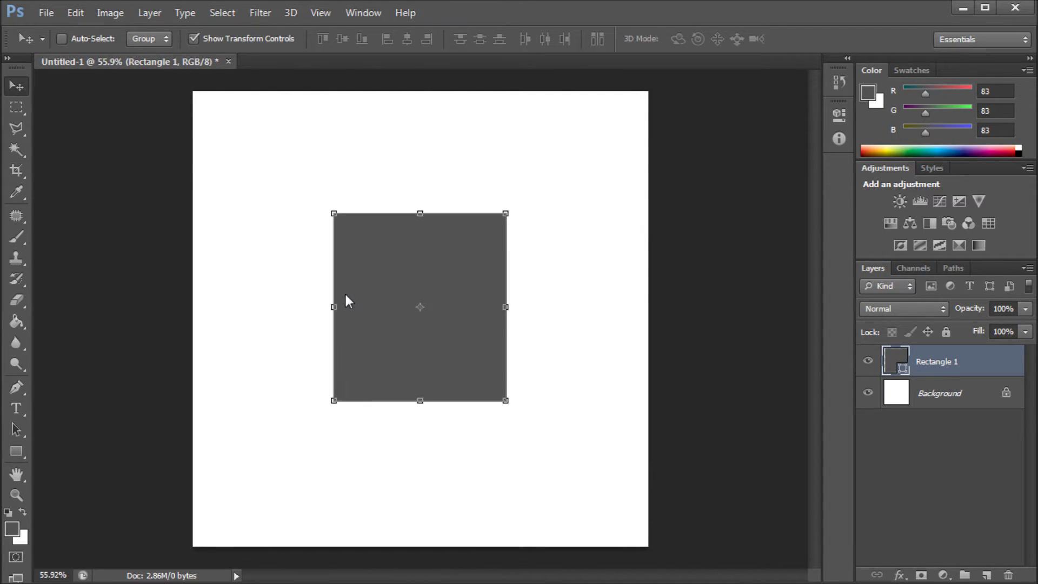
Fill Rectangle 1 with bright blue #467aff.
{"action": "double_click", "coordinate": [894, 362]}
{"action": "left_click_drag", "start_coordinate": [387, 187], "coordinate": [754, 206]}
{"action": "left_click_drag", "start_coordinate": [757, 254], "coordinate": [758, 308]}
{"action": "left_click_drag", "start_coordinate": [723, 262], "coordinate": [683, 221]}
{"action": "left_click", "coordinate": [913, 219]}
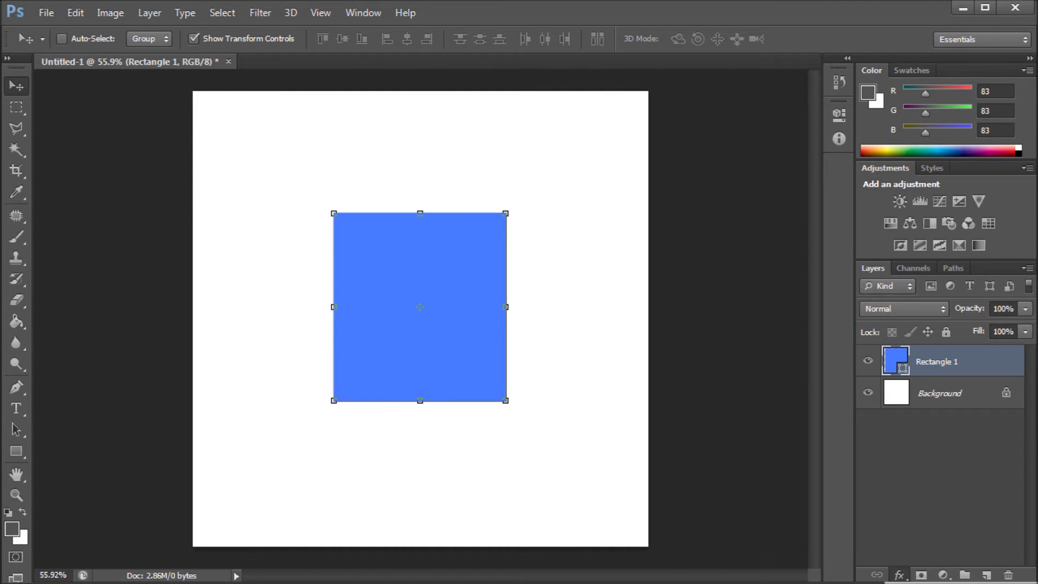
Add a Drop Shadow to Rectangle 1 with 10 px distance and 9 px size.
{"action": "left_click", "coordinate": [899, 575]}
{"action": "left_click", "coordinate": [919, 561]}
{"action": "left_click_drag", "start_coordinate": [472, 126], "coordinate": [640, 163]}
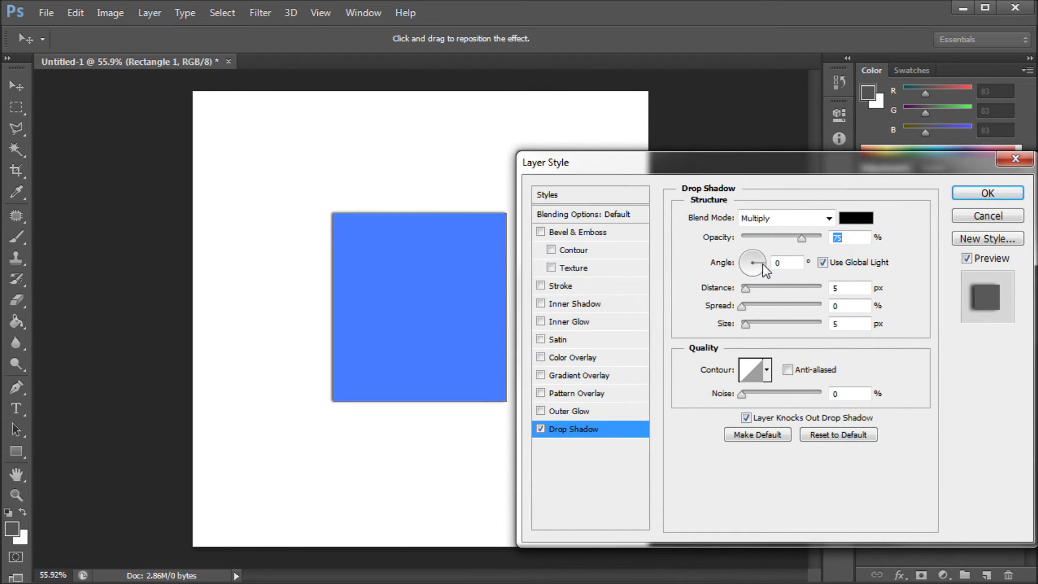
{"action": "mouse_move", "coordinate": [611, 169]}
{"action": "left_mouse_down"}
{"action": "mouse_move", "coordinate": [494, 135]}
{"action": "mouse_move", "coordinate": [607, 176]}
{"action": "mouse_move", "coordinate": [608, 166]}
{"action": "left_mouse_up"}
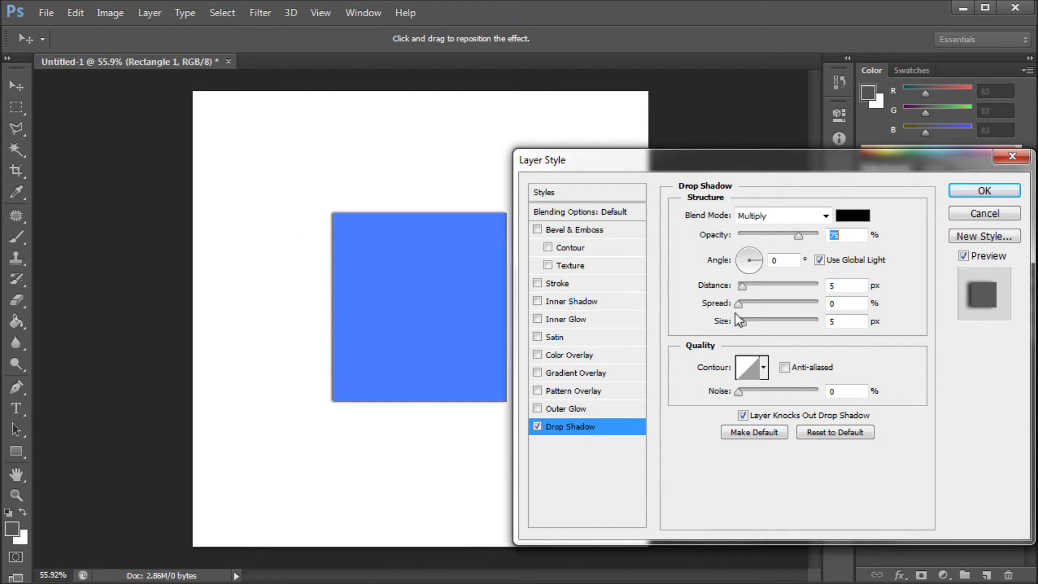
{"action": "left_click_drag", "start_coordinate": [743, 286], "coordinate": [751, 288]}
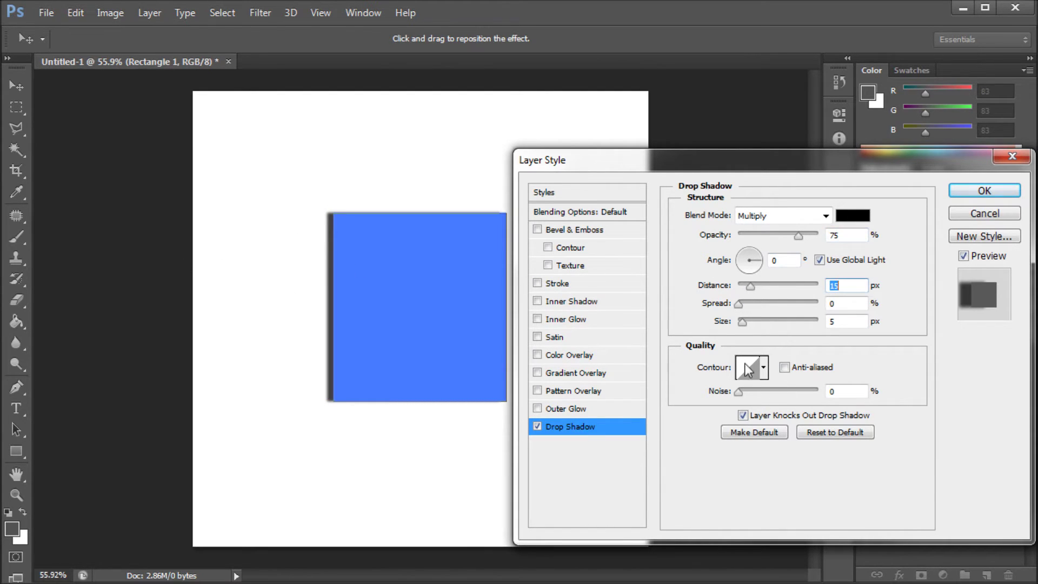
{"action": "left_click", "coordinate": [749, 325]}
{"action": "left_click_drag", "start_coordinate": [744, 287], "coordinate": [747, 287]}
{"action": "left_click_drag", "start_coordinate": [749, 322], "coordinate": [746, 322]}
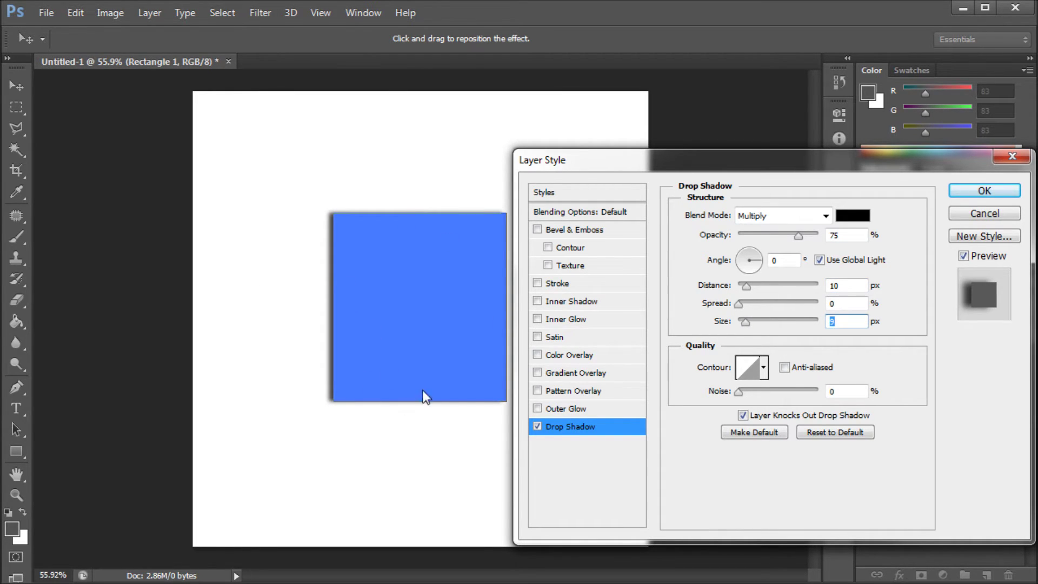
{"action": "left_click_drag", "start_coordinate": [628, 153], "coordinate": [608, 125]}
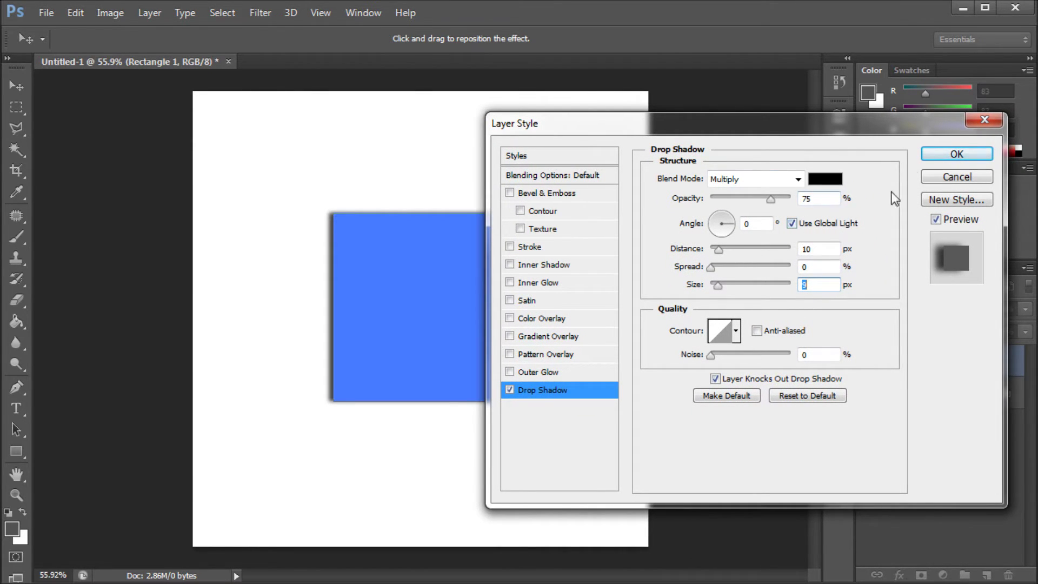
Apply the shadow and move the rectangle up near the canvas top.
{"action": "left_click", "coordinate": [942, 154]}
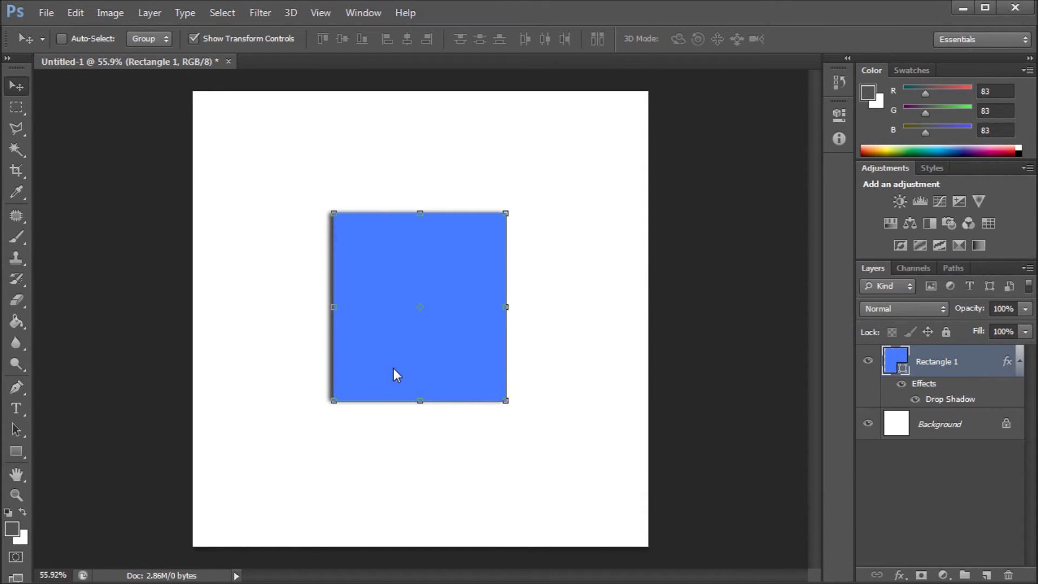
{"action": "left_click_drag", "start_coordinate": [394, 368], "coordinate": [378, 267]}
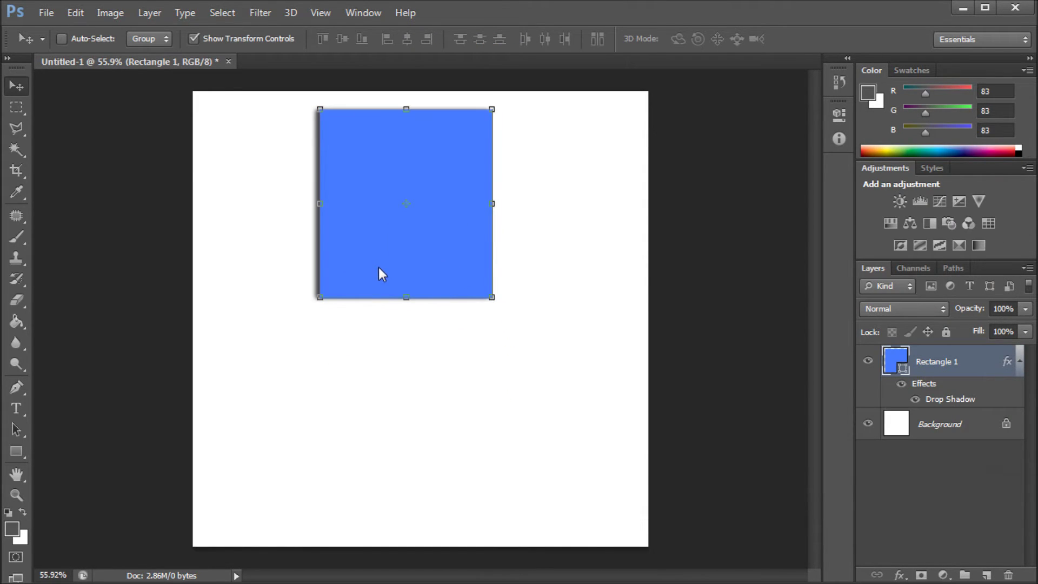
{"action": "left_click", "coordinate": [17, 452]}
Draw a second blue rectangle below the first and add a Drop Shadow to it.
{"action": "mouse_move", "coordinate": [340, 355]}
{"action": "left_mouse_down"}
{"action": "mouse_move", "coordinate": [424, 489]}
{"action": "mouse_move", "coordinate": [492, 499]}
{"action": "left_mouse_up"}
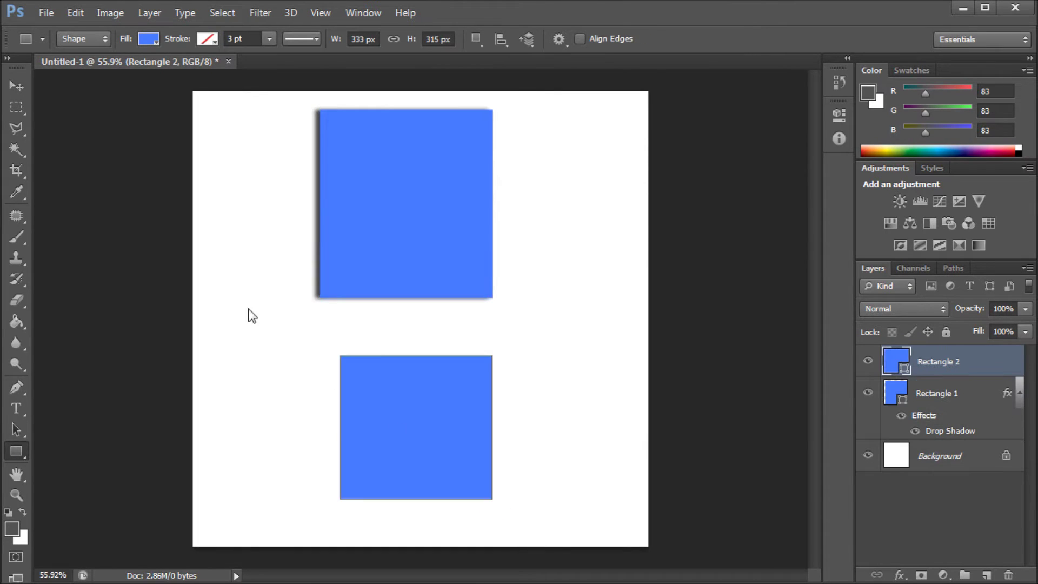
{"action": "left_click", "coordinate": [18, 87]}
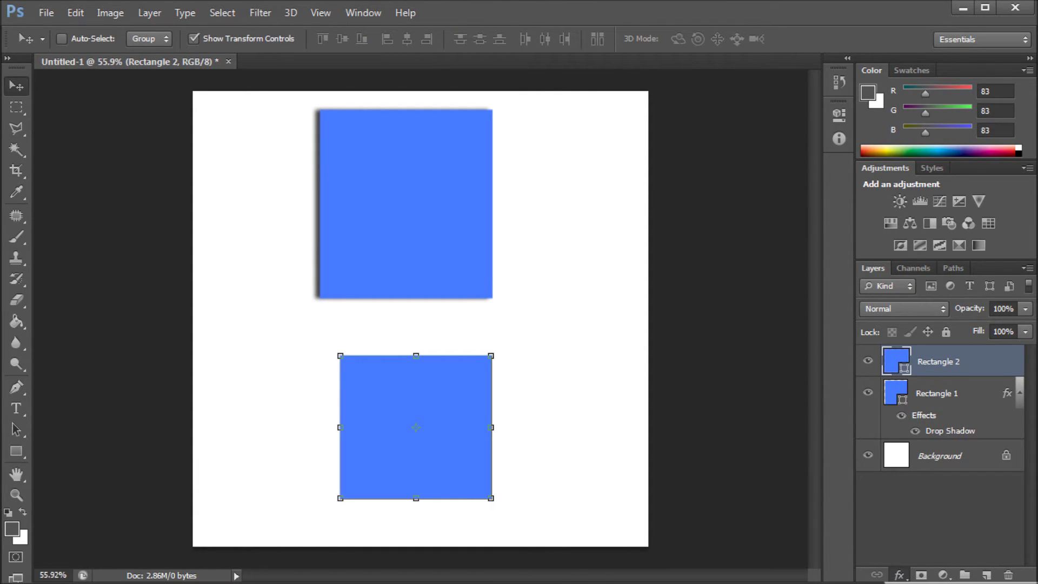
{"action": "left_click", "coordinate": [899, 575]}
{"action": "left_click", "coordinate": [919, 560]}
Try shadow angles of 45°, 39°, 106° and 146° on the second rectangle.
{"action": "left_click_drag", "start_coordinate": [649, 124], "coordinate": [678, 174]}
{"action": "left_click", "coordinate": [725, 264]}
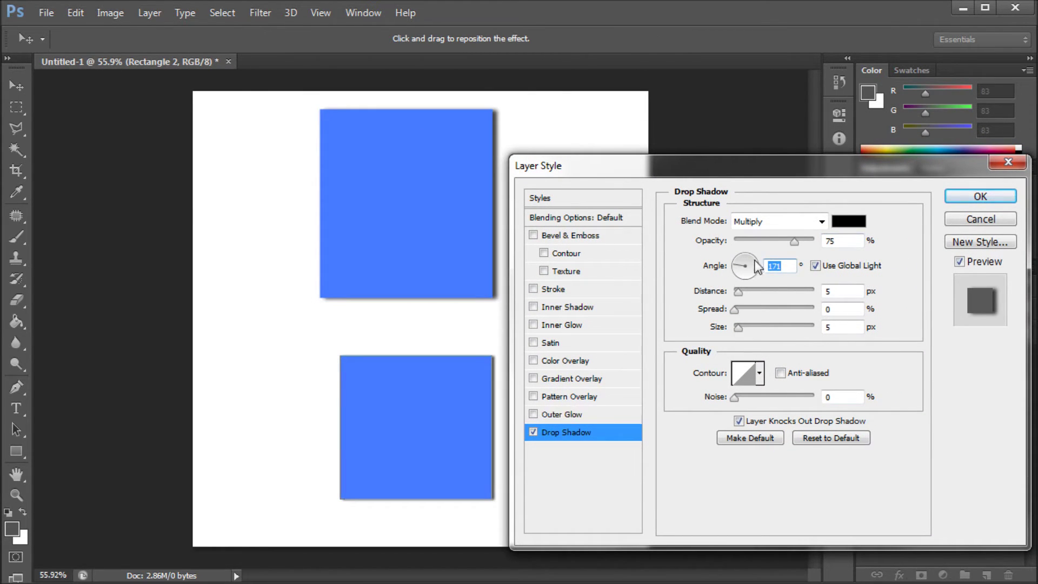
{"action": "mouse_move", "coordinate": [753, 260]}
{"action": "left_mouse_down"}
{"action": "mouse_move", "coordinate": [761, 272]}
{"action": "mouse_move", "coordinate": [761, 249]}
{"action": "left_mouse_up"}
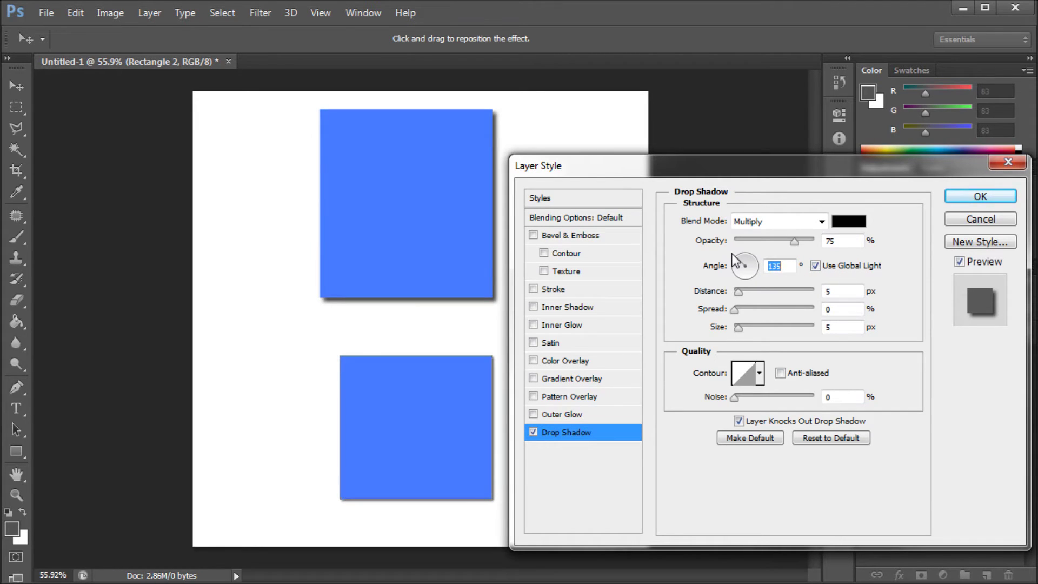
{"action": "left_click_drag", "start_coordinate": [734, 256], "coordinate": [762, 254]}
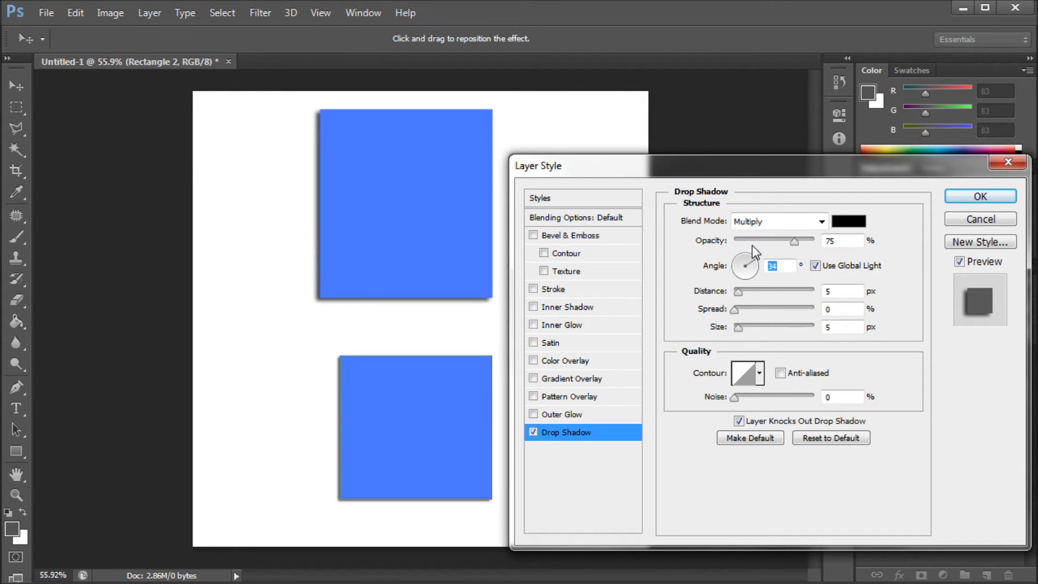
{"action": "left_click", "coordinate": [744, 256]}
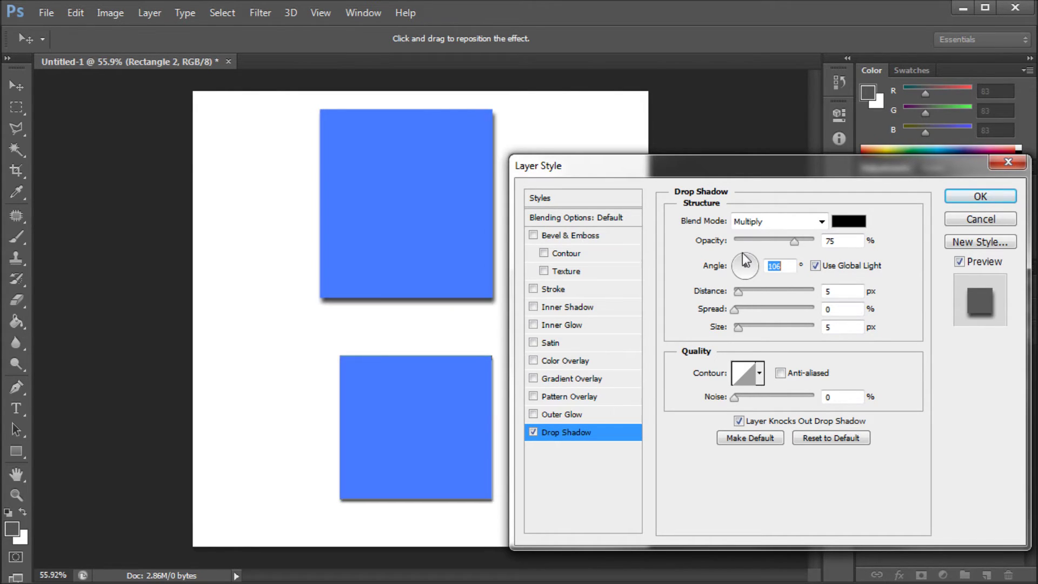
{"action": "left_click_drag", "start_coordinate": [753, 277], "coordinate": [736, 258]}
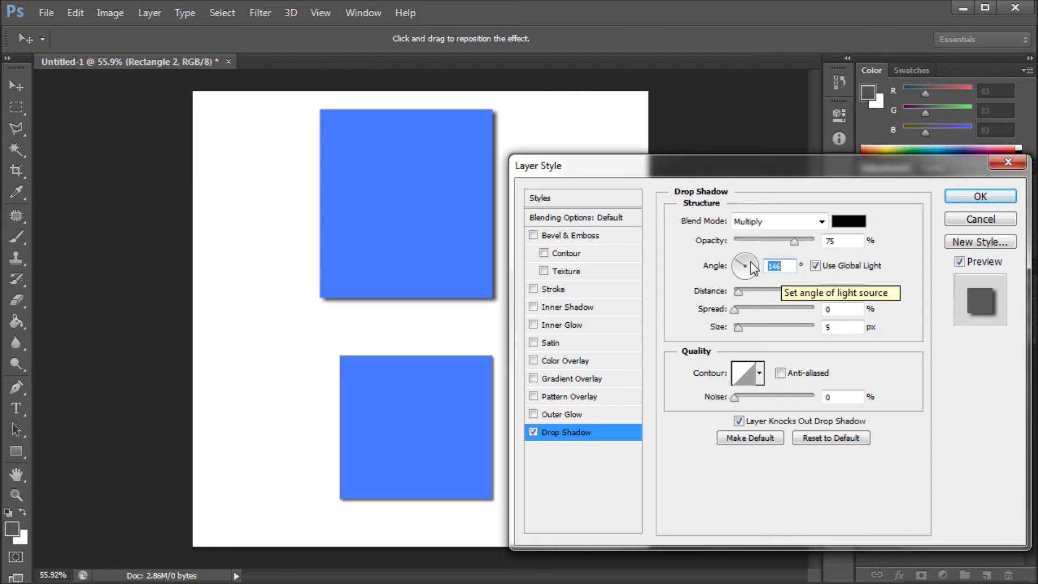
Cancel the shadow and delete the second rectangle.
{"action": "left_click_drag", "start_coordinate": [733, 172], "coordinate": [722, 147]}
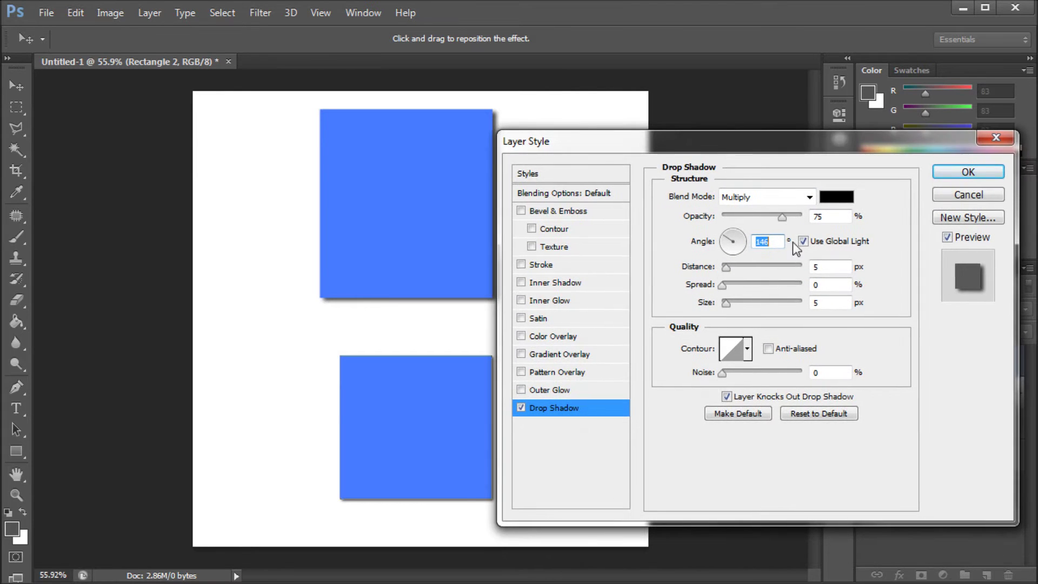
{"action": "left_click", "coordinate": [969, 195]}
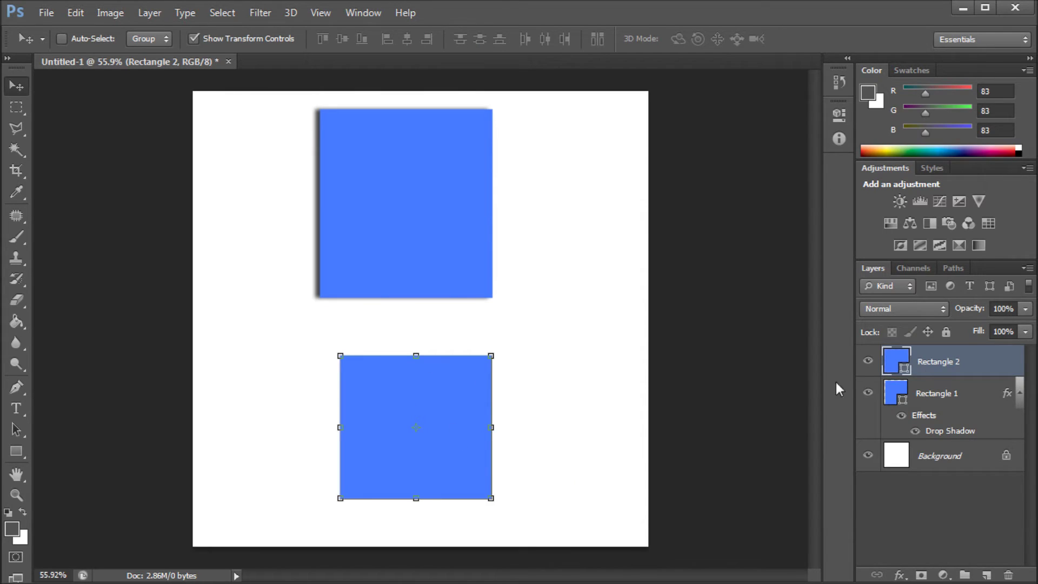
{"action": "left_click_drag", "start_coordinate": [951, 361], "coordinate": [1009, 575]}
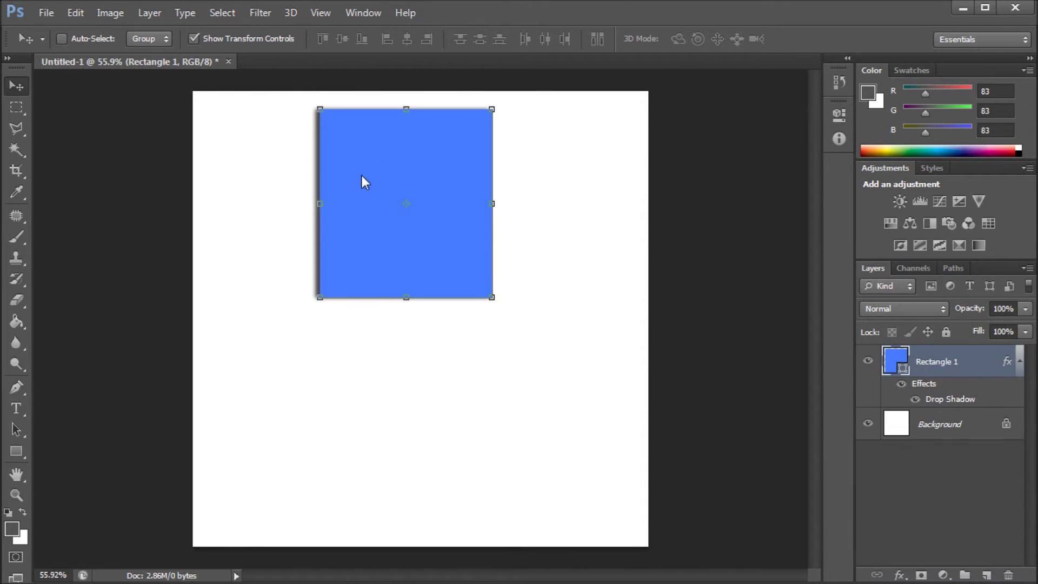
Move Rectangle 1 back near the centre and reopen its Drop Shadow settings.
{"action": "left_click_drag", "start_coordinate": [401, 133], "coordinate": [404, 247]}
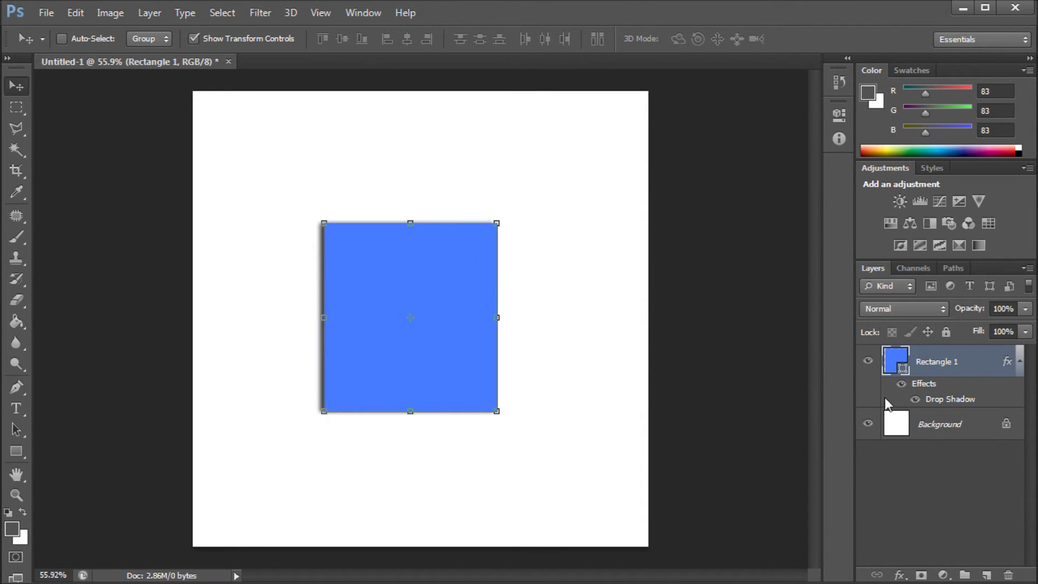
{"action": "double_click", "coordinate": [956, 400]}
{"action": "left_click_drag", "start_coordinate": [601, 146], "coordinate": [615, 145]}
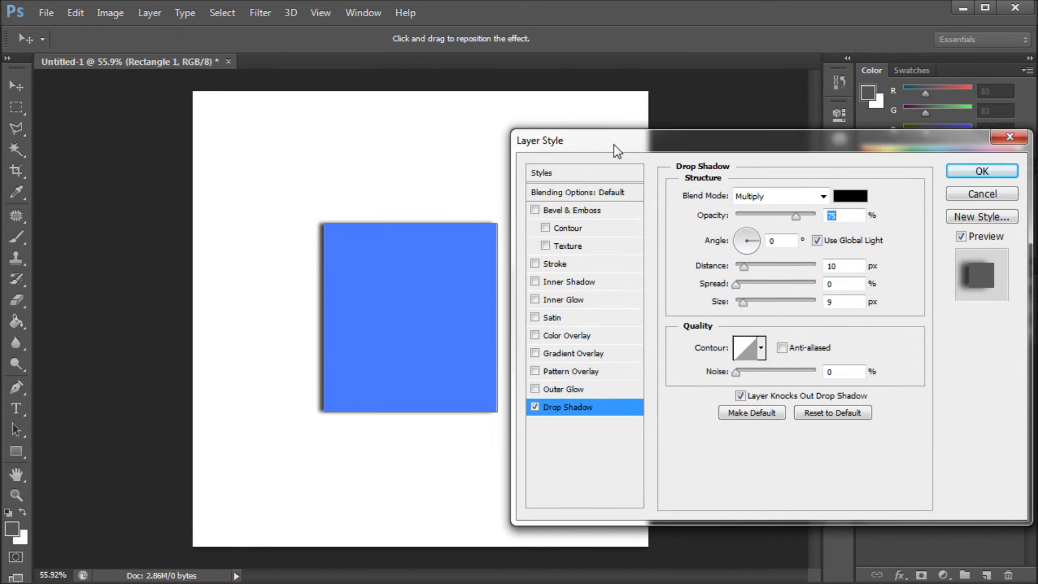
Turn off Use Global Light and set the shadow angle to 0° so it falls left.
{"action": "left_click", "coordinate": [839, 240]}
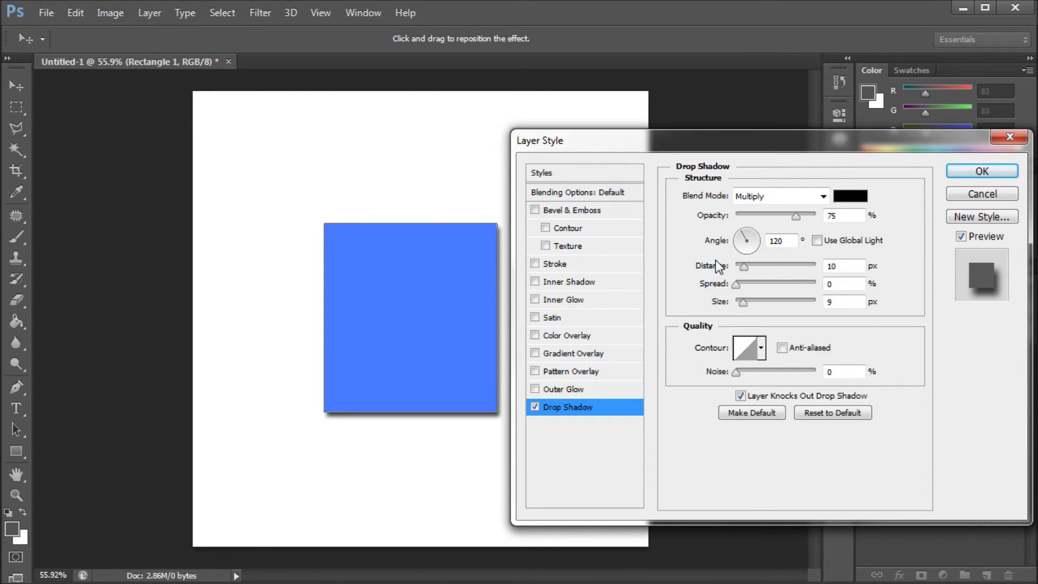
{"action": "left_click_drag", "start_coordinate": [752, 238], "coordinate": [774, 240]}
{"action": "left_click_drag", "start_coordinate": [784, 242], "coordinate": [784, 241]}
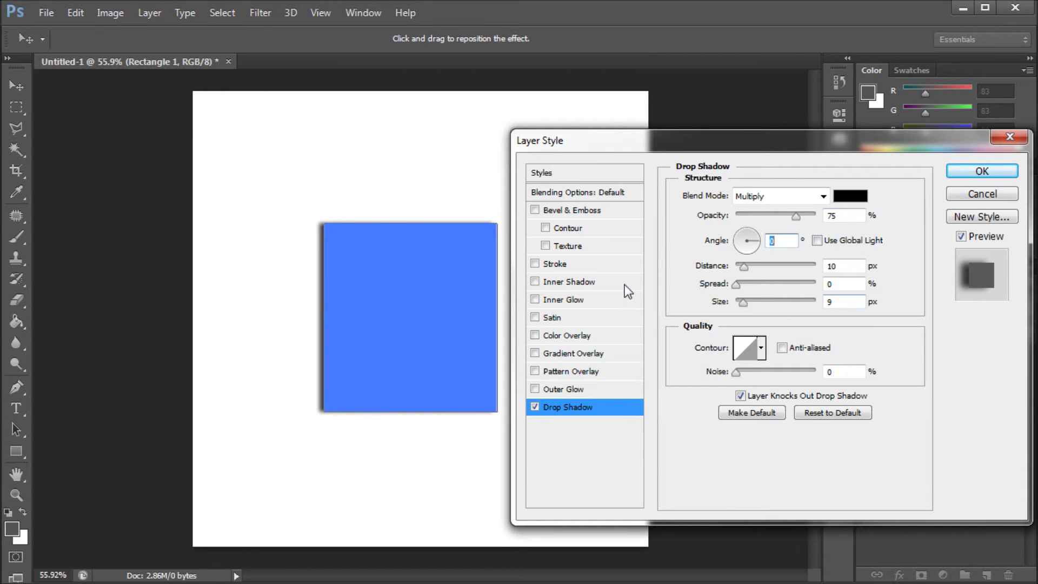
{"action": "mouse_move", "coordinate": [702, 139]}
{"action": "left_mouse_down"}
{"action": "mouse_move", "coordinate": [647, 128]}
{"action": "mouse_move", "coordinate": [691, 128]}
{"action": "left_mouse_up"}
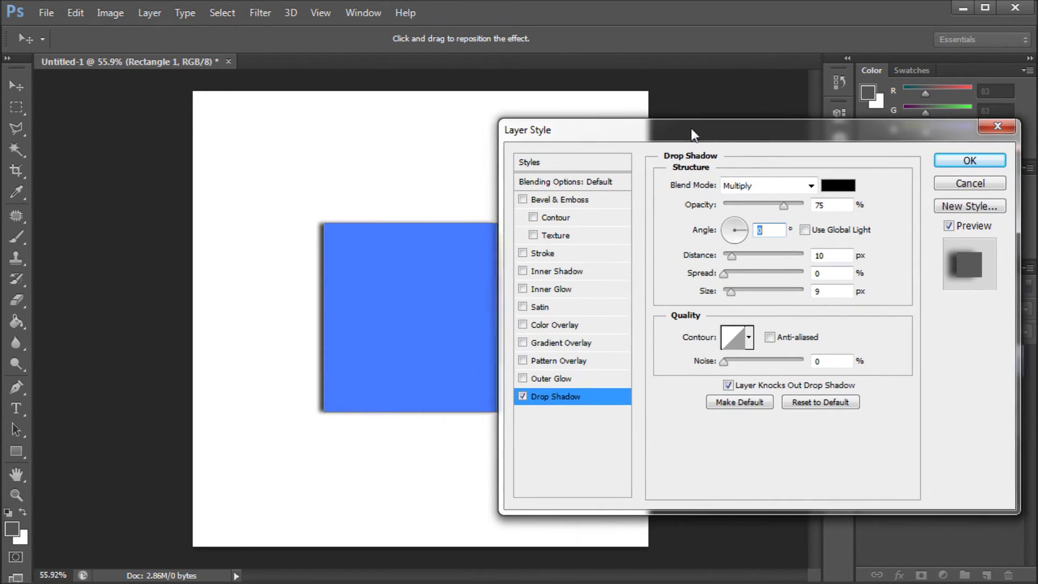
{"action": "left_click", "coordinate": [971, 161]}
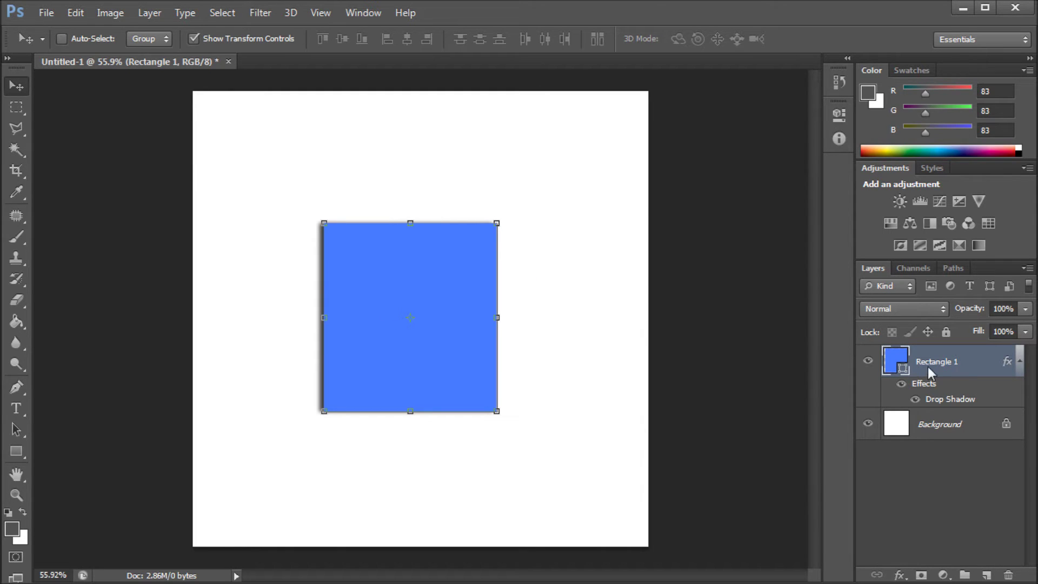
Duplicate Rectangle 1 and set the copy's drop shadow angle to 180°.
{"action": "left_click_drag", "start_coordinate": [946, 359], "coordinate": [987, 575]}
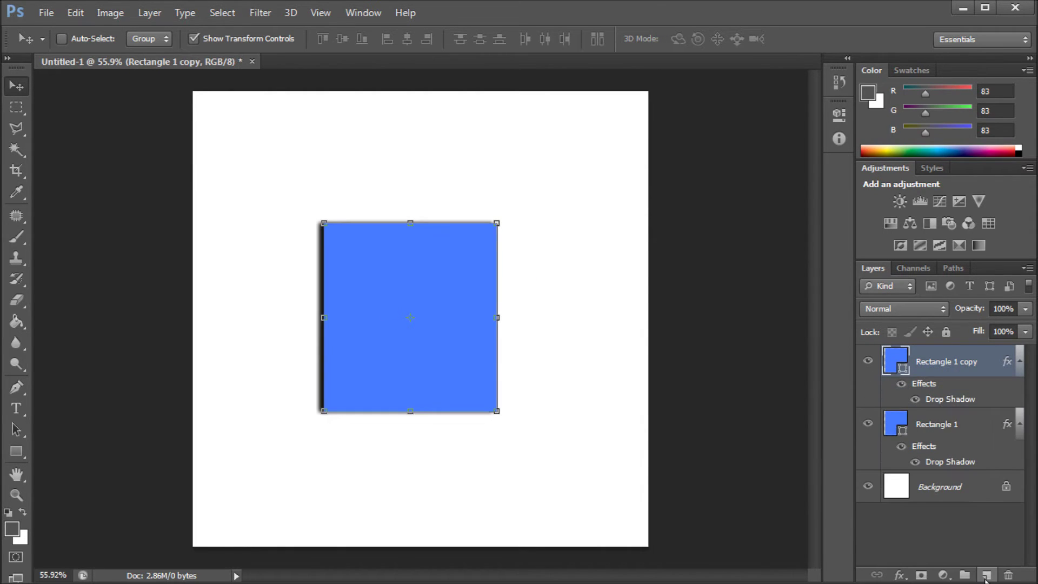
{"action": "double_click", "coordinate": [951, 402]}
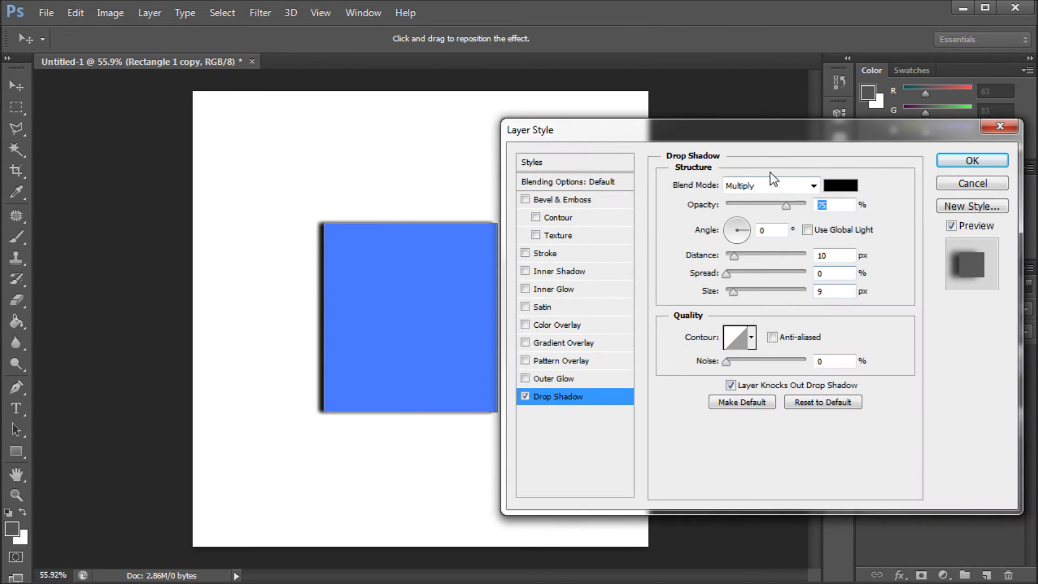
{"action": "left_click_drag", "start_coordinate": [734, 236], "coordinate": [686, 230]}
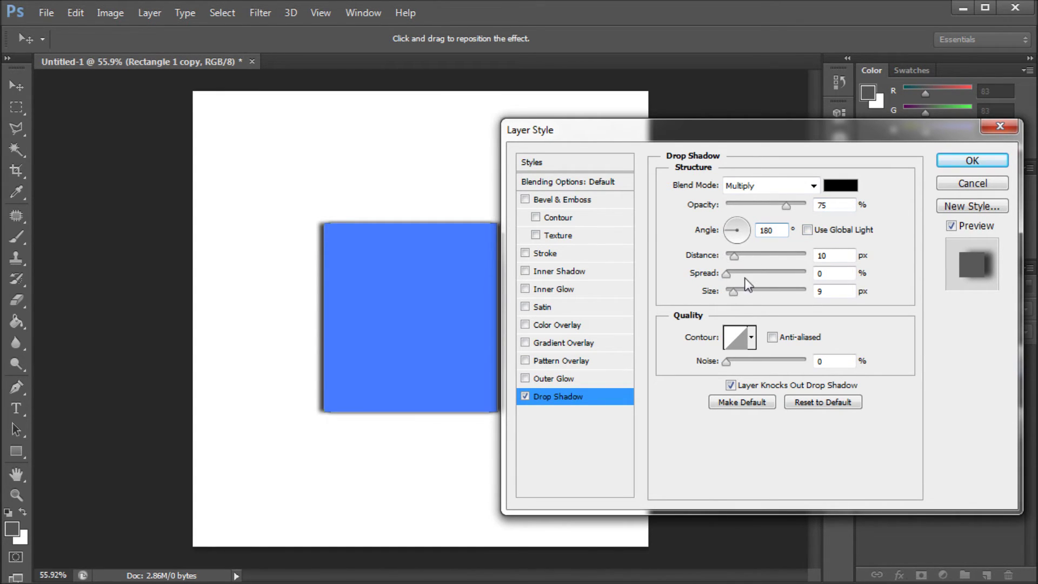
{"action": "left_click", "coordinate": [956, 164]}
{"action": "left_click", "coordinate": [16, 107]}
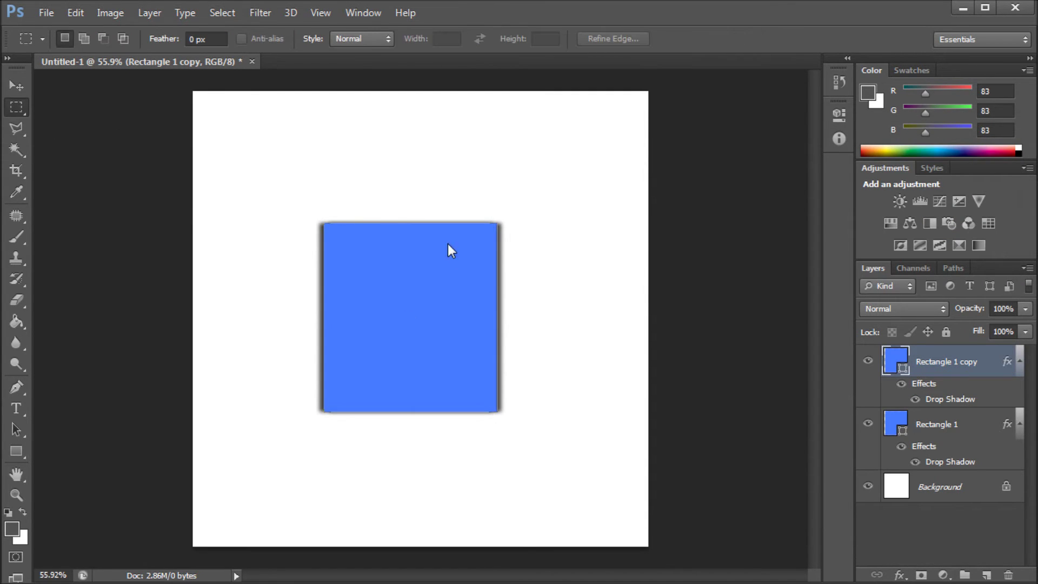
{"action": "left_click_drag", "start_coordinate": [302, 195], "coordinate": [521, 417]}
{"action": "left_click", "coordinate": [560, 424]}
{"action": "left_click", "coordinate": [967, 425]}
{"action": "left_click", "coordinate": [936, 361]}
{"action": "left_click", "coordinate": [987, 575]}
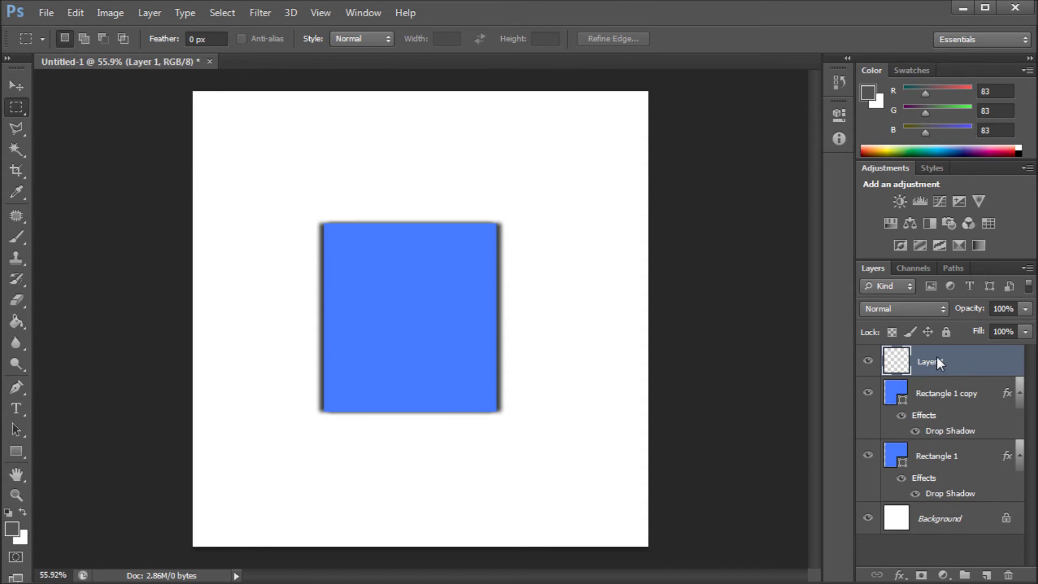
{"action": "left_click", "coordinate": [925, 379]}
{"action": "left_click", "coordinate": [939, 373]}
{"action": "left_click", "coordinate": [930, 459], "text": "shift"}
{"action": "right_click", "coordinate": [934, 398]}
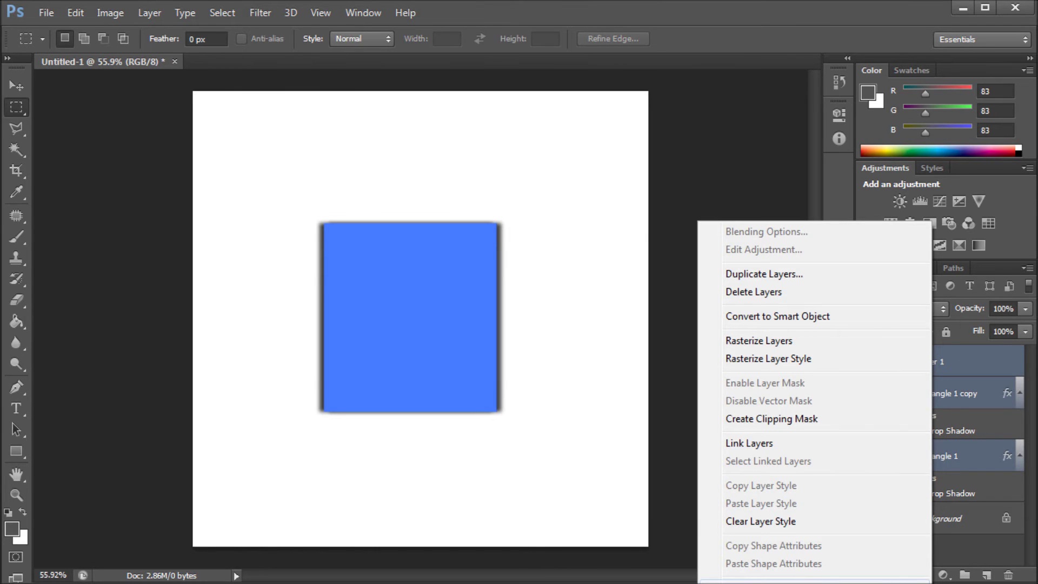
{"action": "left_click", "coordinate": [758, 581]}
{"action": "left_click", "coordinate": [16, 85]}
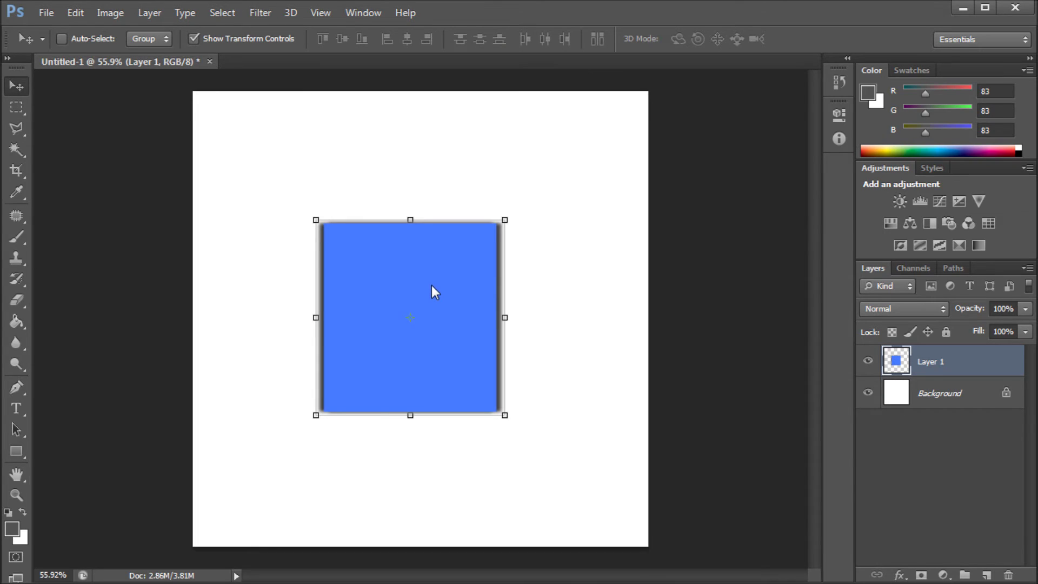
{"action": "scroll", "coordinate": [431, 284], "scroll_direction": "up", "scroll_amount": 5}
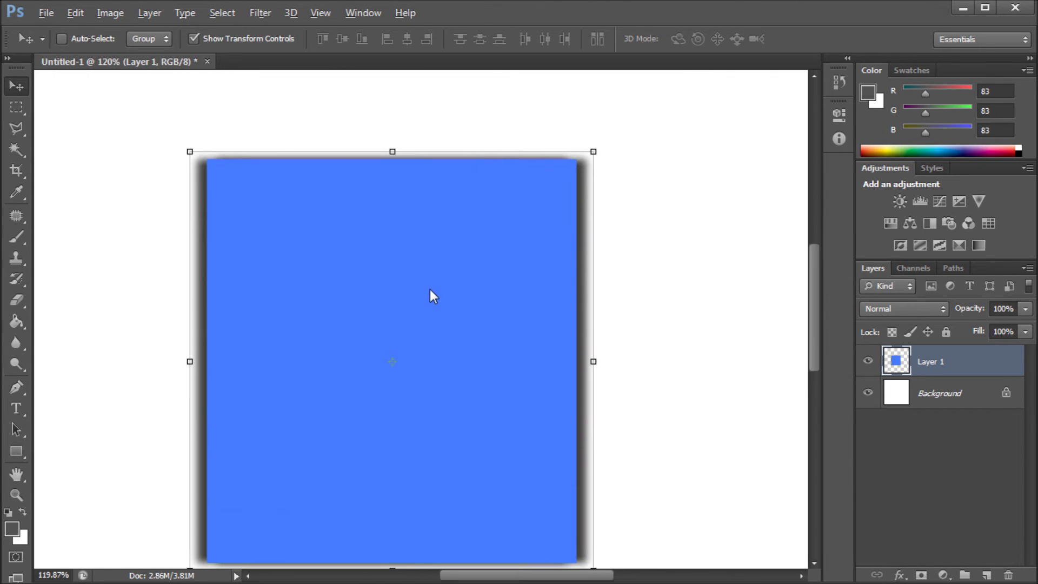
{"action": "scroll", "coordinate": [431, 292], "scroll_direction": "down", "scroll_amount": 4}
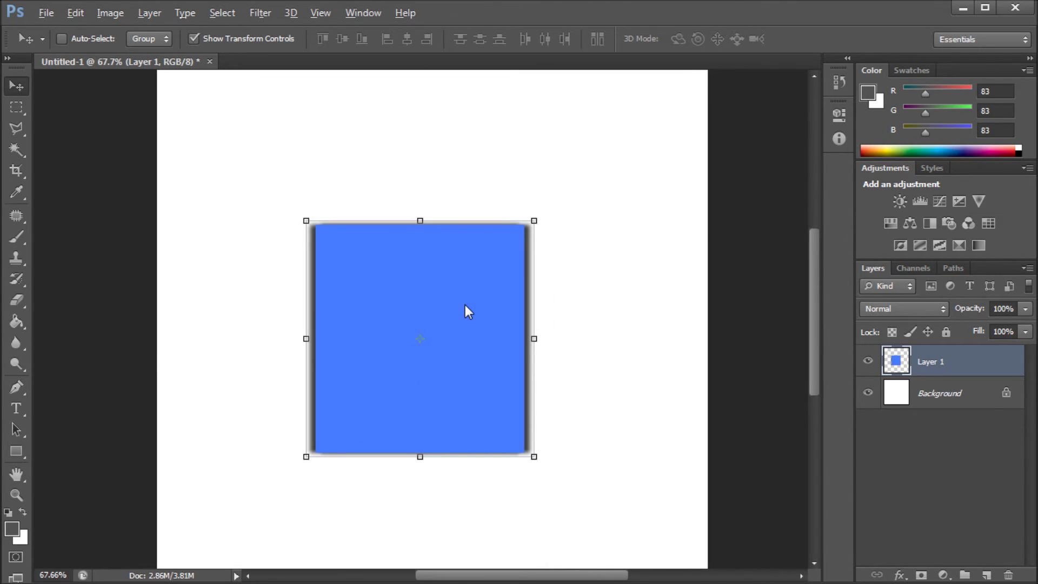
{"action": "scroll", "coordinate": [468, 312], "scroll_direction": "down", "scroll_amount": 1}
{"action": "scroll", "coordinate": [478, 308], "scroll_direction": "up", "scroll_amount": 1}
{"action": "scroll", "coordinate": [468, 306], "scroll_direction": "down", "scroll_amount": 1}
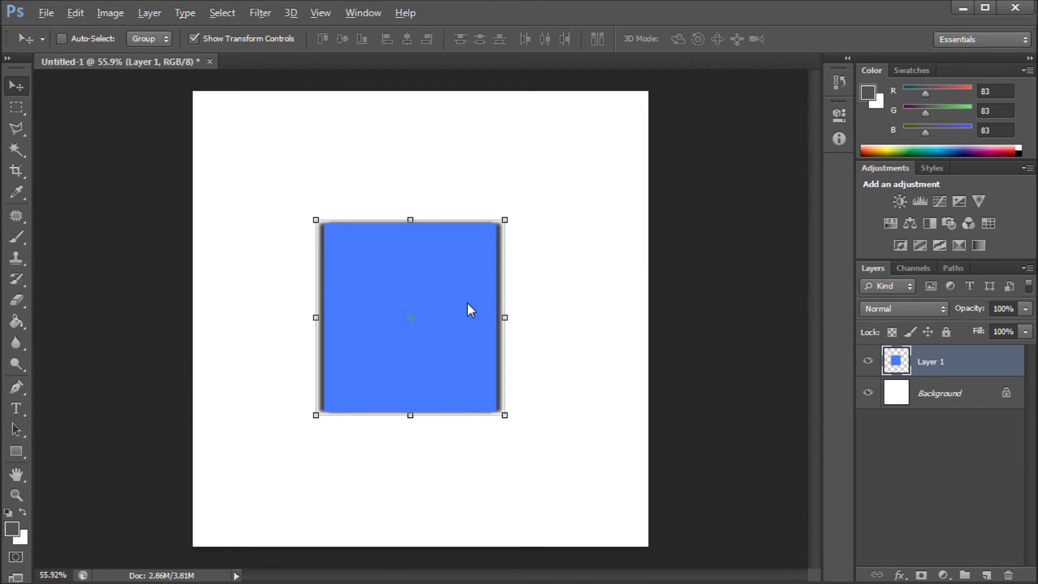
{"action": "key", "text": "ctrl+z"}
{"action": "key", "text": "ctrl+z"}
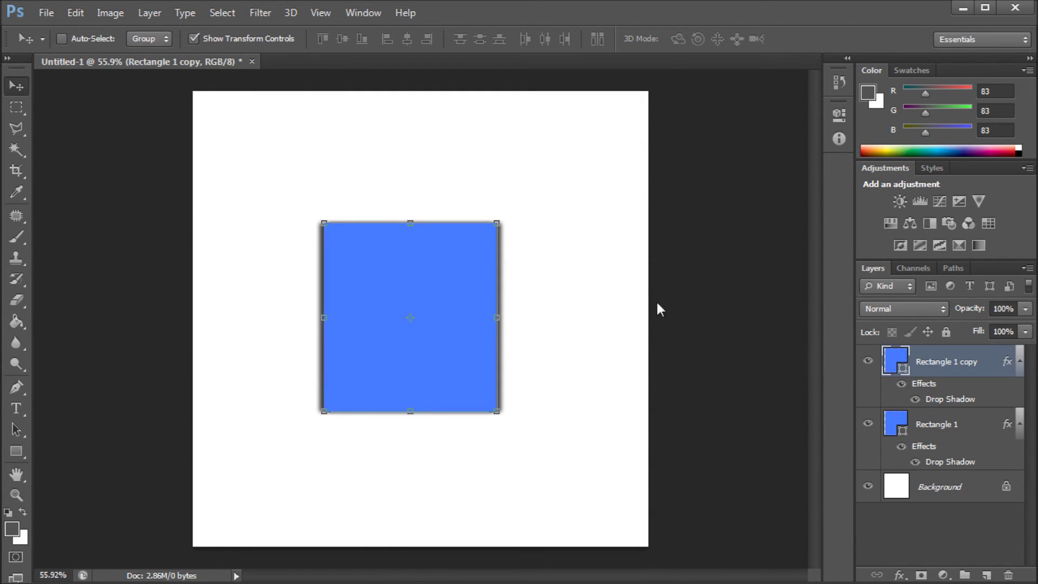
Hide Rectangle 1 copy and lower Rectangle 1's fill to 50%.
{"action": "left_click", "coordinate": [869, 361]}
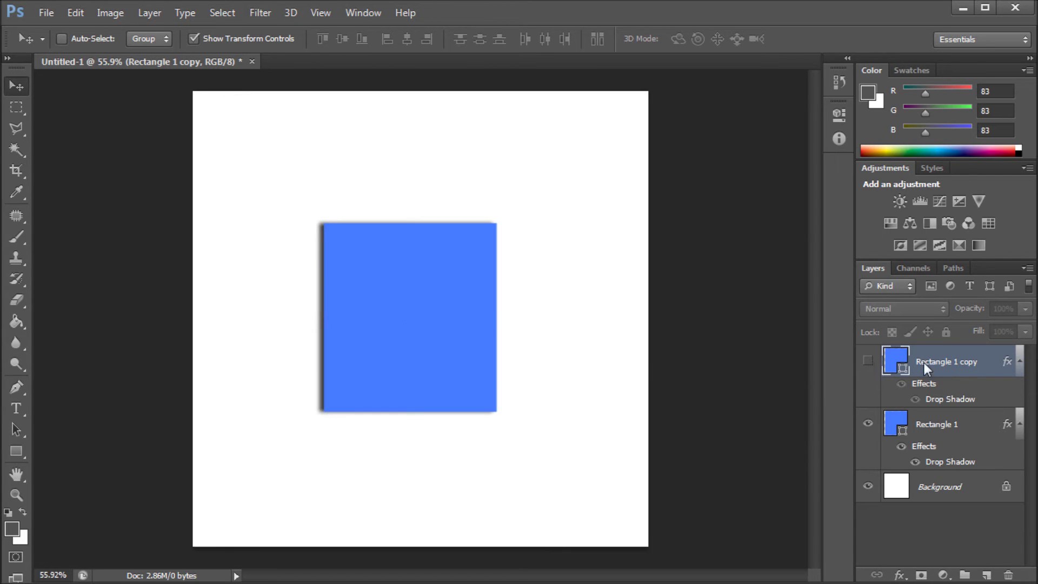
{"action": "left_click", "coordinate": [947, 427]}
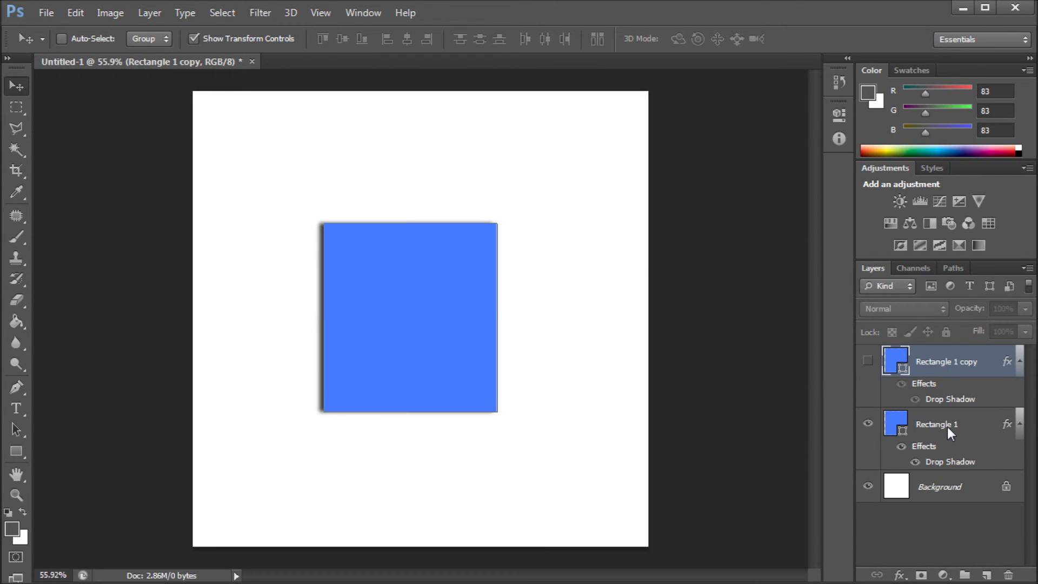
{"action": "left_click", "coordinate": [1025, 332]}
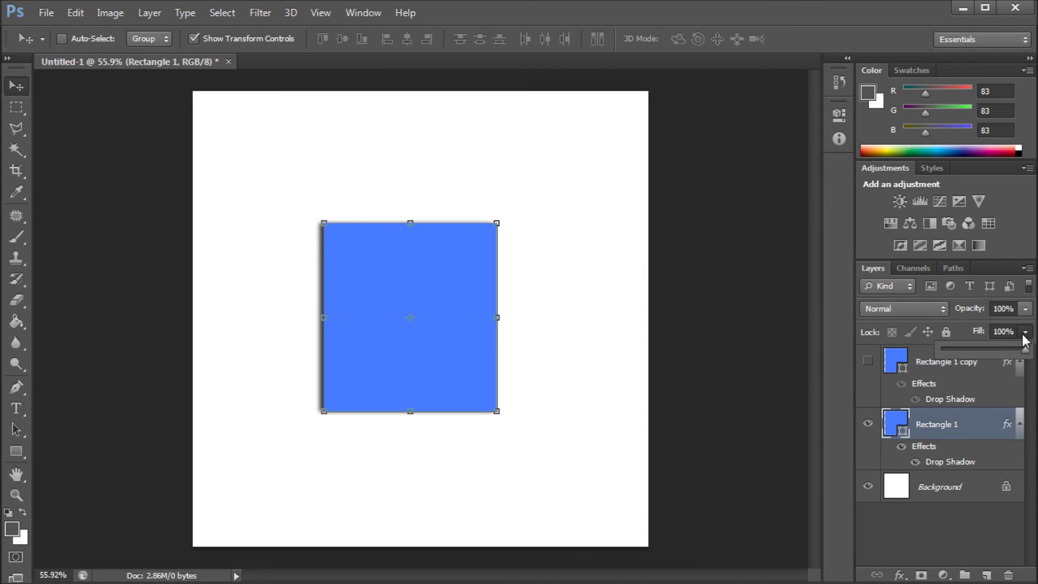
{"action": "left_click", "coordinate": [1015, 349]}
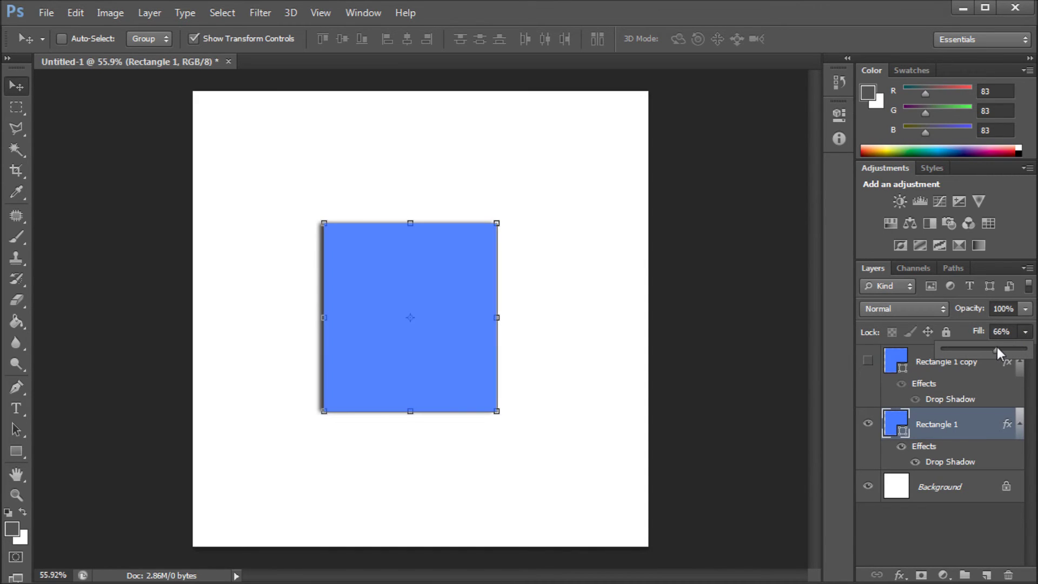
{"action": "left_click_drag", "start_coordinate": [998, 349], "coordinate": [985, 349]}
Duplicate Rectangle 1 as Rectangle 1 copy 2 and select that new layer.
{"action": "left_click_drag", "start_coordinate": [984, 425], "coordinate": [987, 575]}
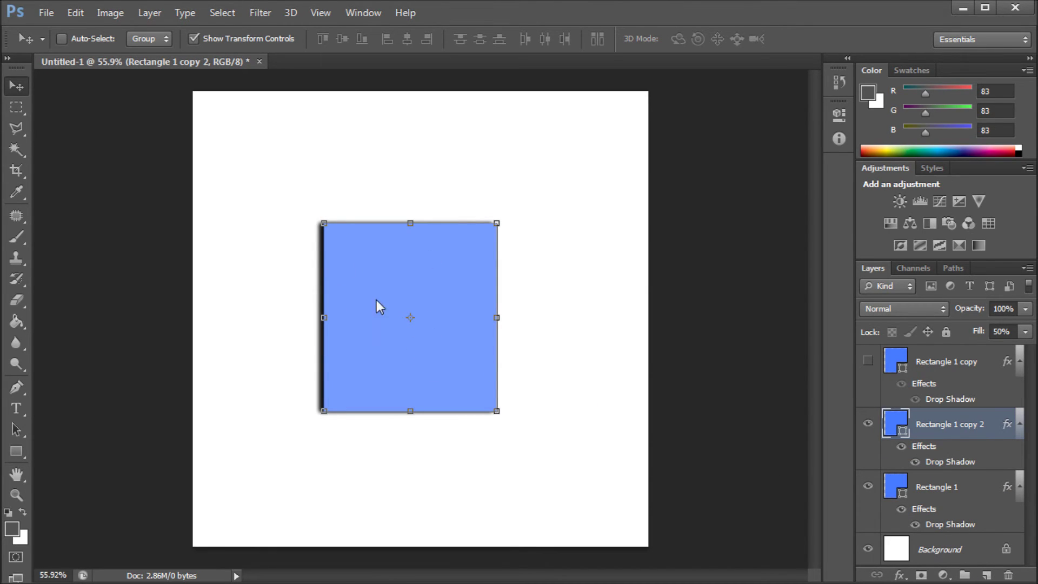
{"action": "left_click", "coordinate": [939, 486]}
{"action": "left_click", "coordinate": [938, 434]}
{"action": "left_click", "coordinate": [941, 493]}
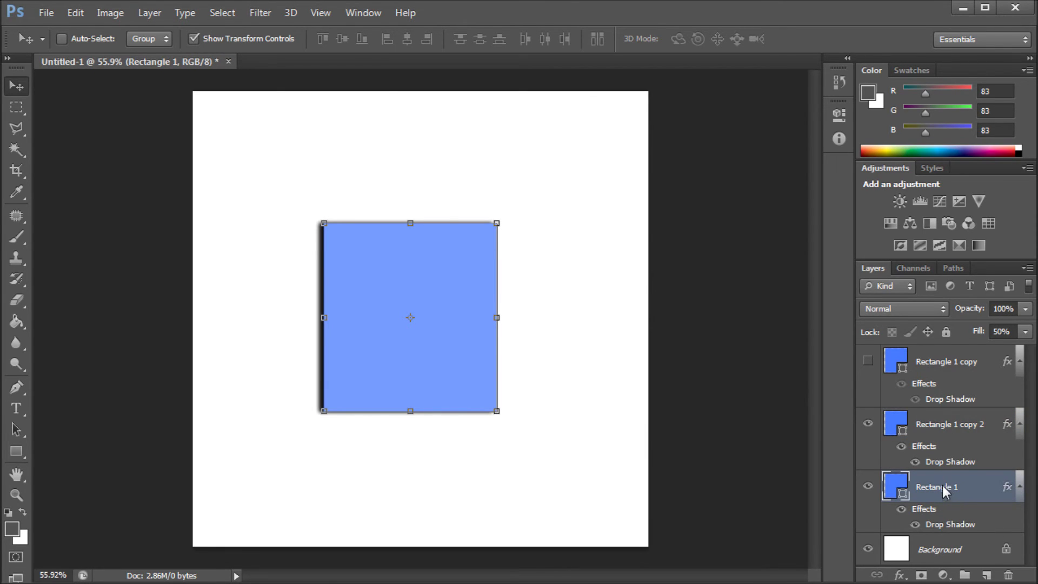
{"action": "left_click", "coordinate": [942, 427]}
Delete Rectangle 1 copy 2, show Rectangle 1 copy and set its fill to 0%.
{"action": "key", "text": "Delete"}
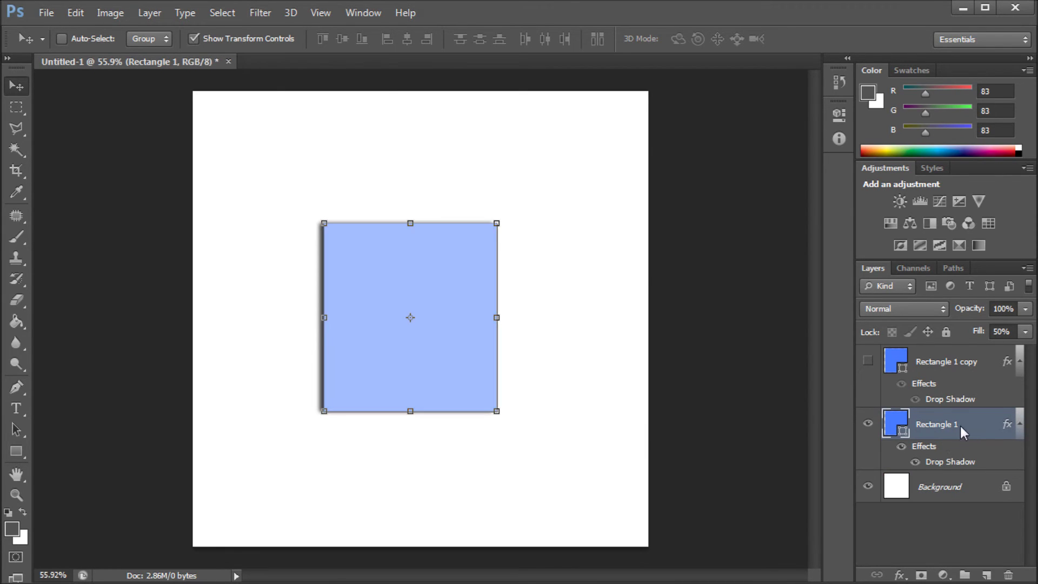
{"action": "left_click", "coordinate": [940, 364]}
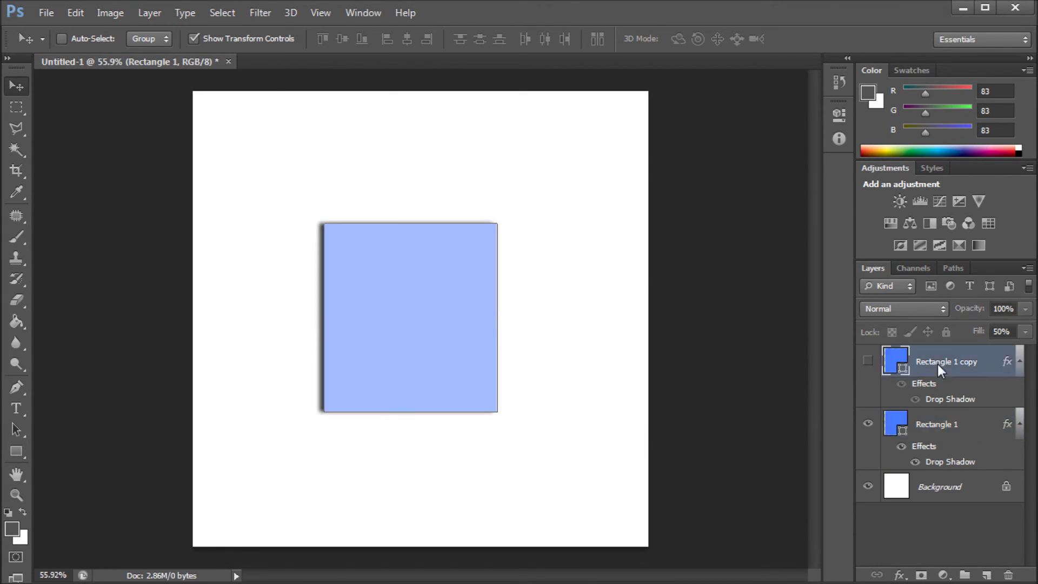
{"action": "left_click", "coordinate": [869, 362]}
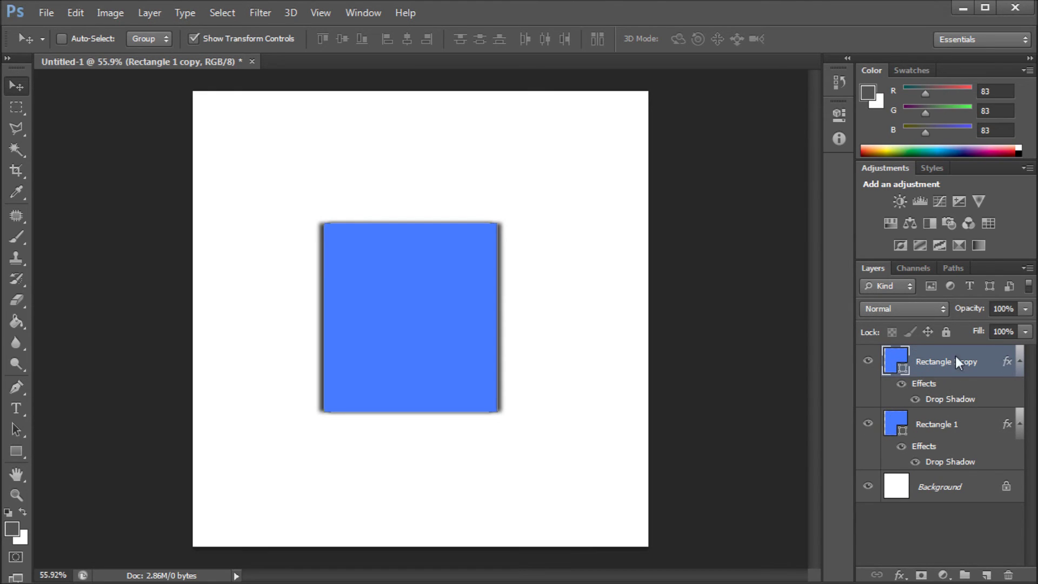
{"action": "left_click", "coordinate": [1026, 331]}
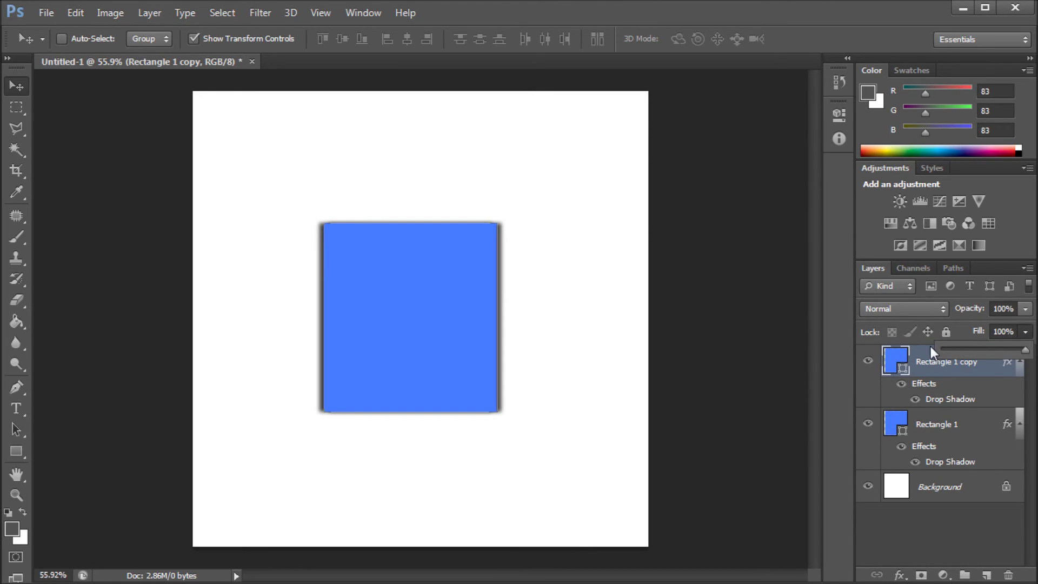
{"action": "left_click_drag", "start_coordinate": [930, 346], "coordinate": [855, 339]}
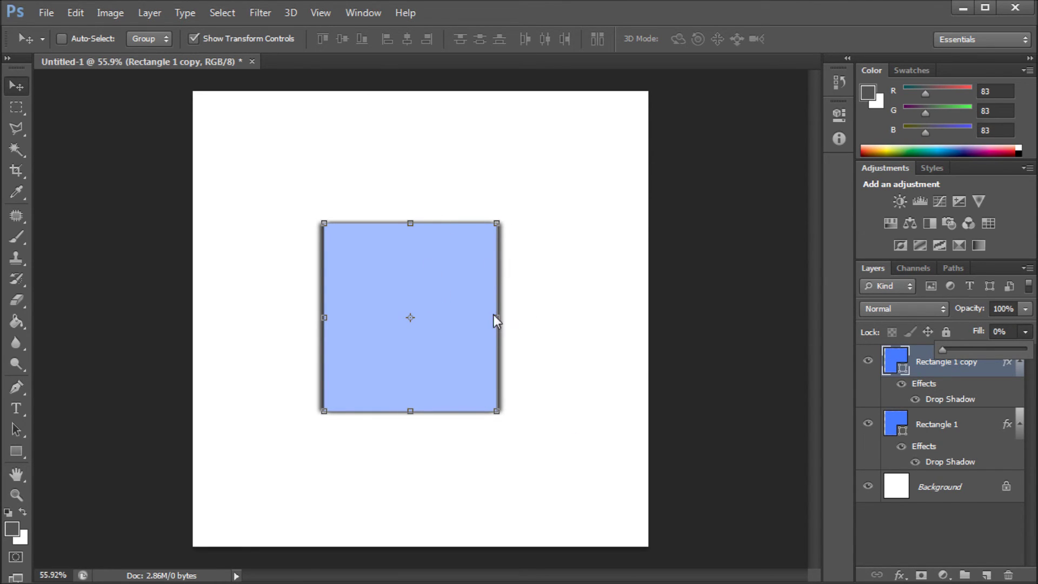
Restore Rectangle 1's fill to 100% and move the hollow copy up and right.
{"action": "left_click", "coordinate": [939, 421]}
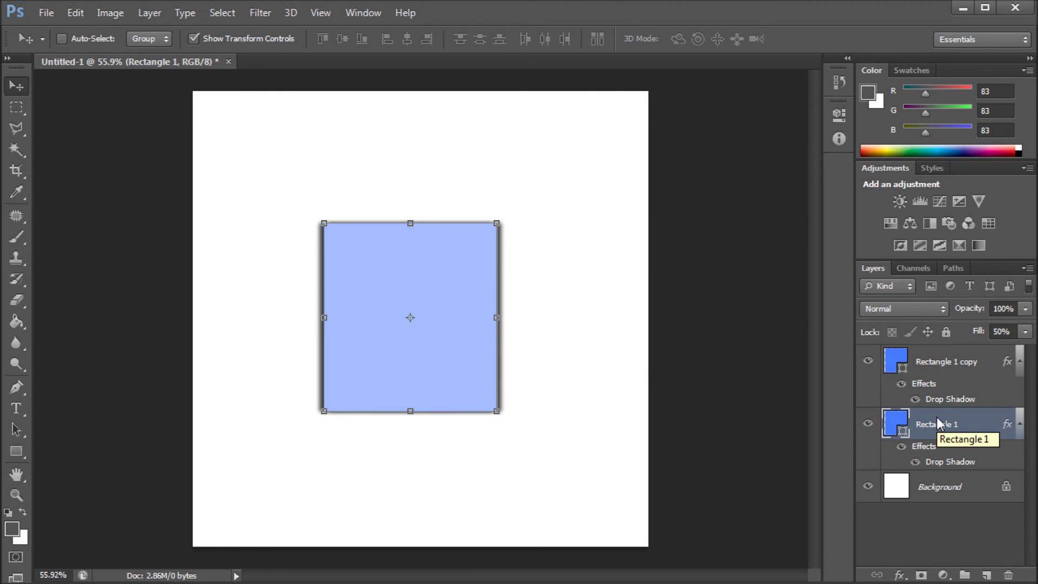
{"action": "left_click", "coordinate": [1025, 332]}
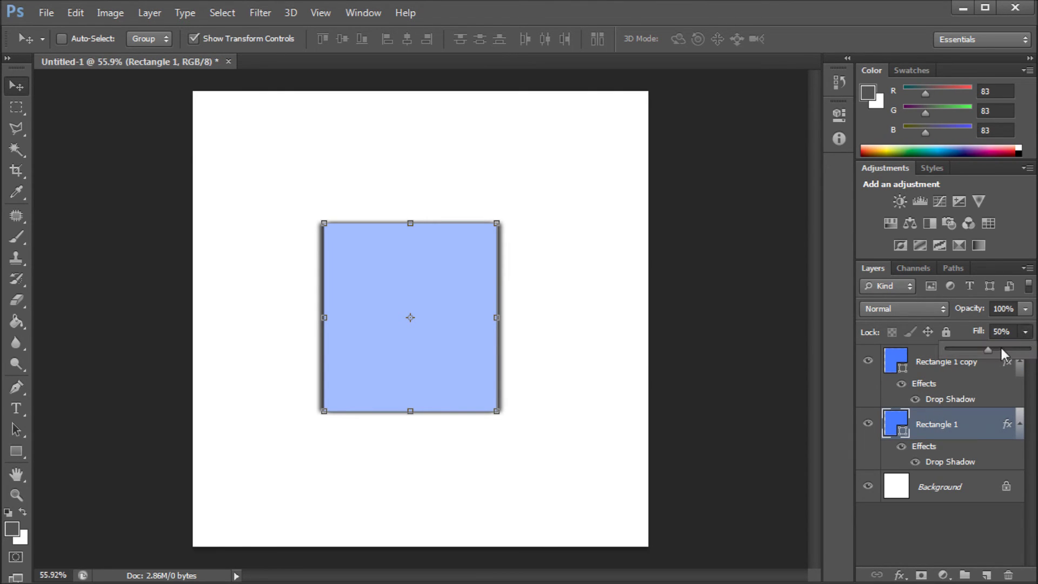
{"action": "left_click_drag", "start_coordinate": [1000, 349], "coordinate": [1030, 350]}
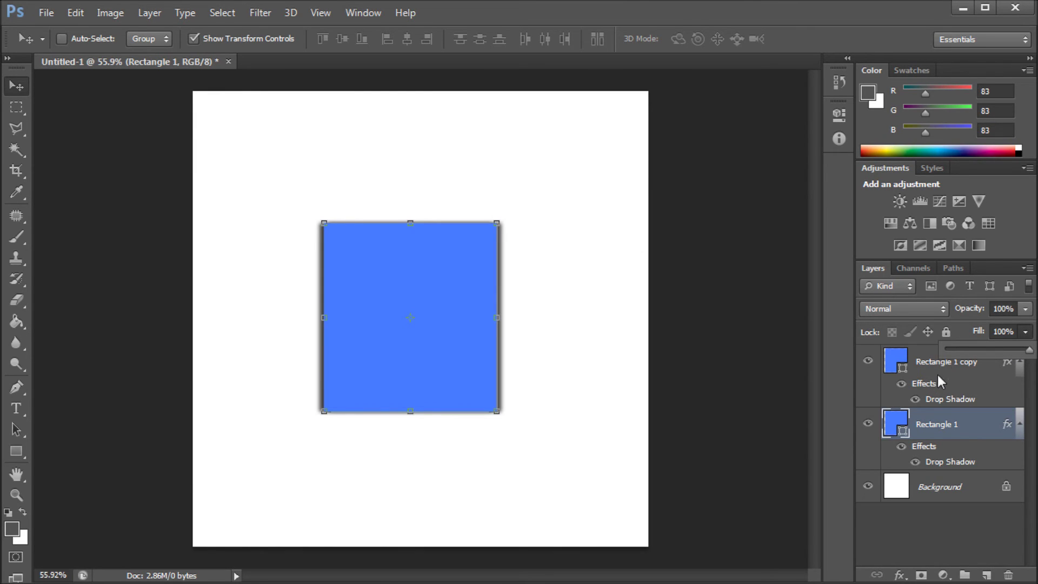
{"action": "left_click", "coordinate": [922, 370]}
{"action": "left_click", "coordinate": [922, 369]}
{"action": "left_click_drag", "start_coordinate": [408, 306], "coordinate": [459, 194]}
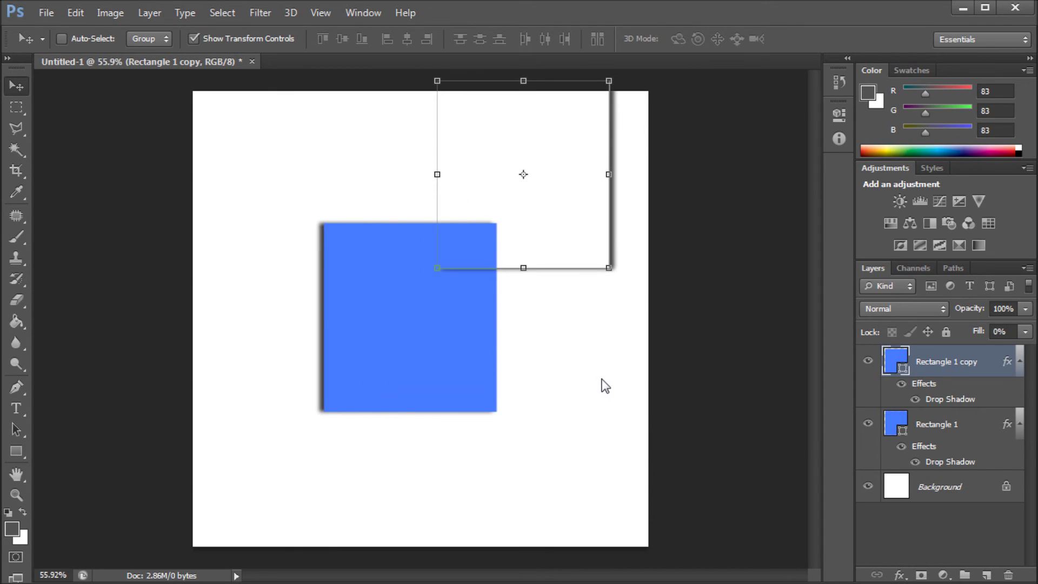
Undo the move so the 0%-fill copy sits exactly over Rectangle 1 again.
{"action": "key", "text": "ctrl+z"}
{"action": "key", "text": "m"}
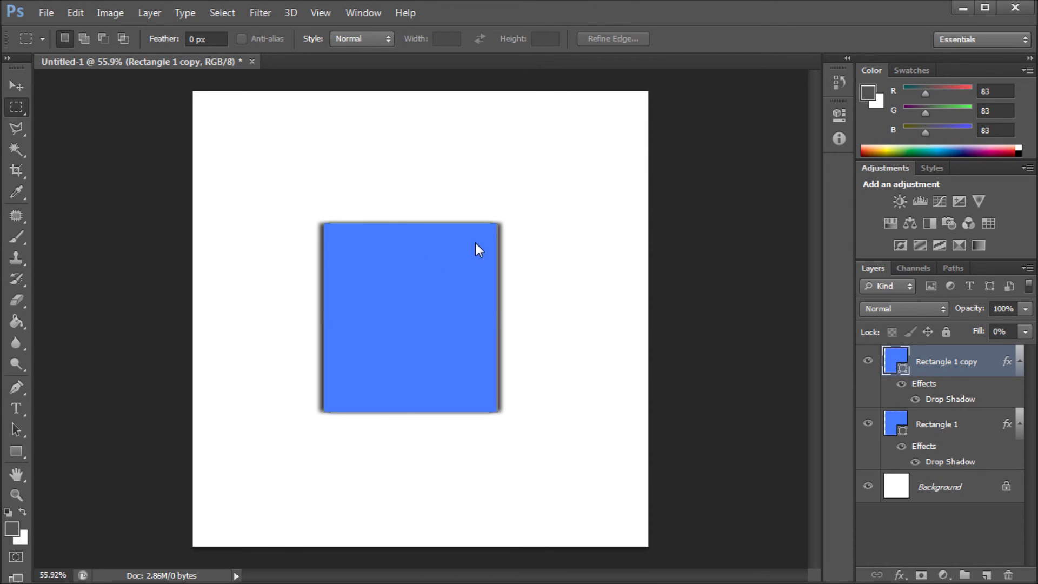
{"action": "scroll", "coordinate": [397, 248], "scroll_direction": "up", "scroll_amount": 5}
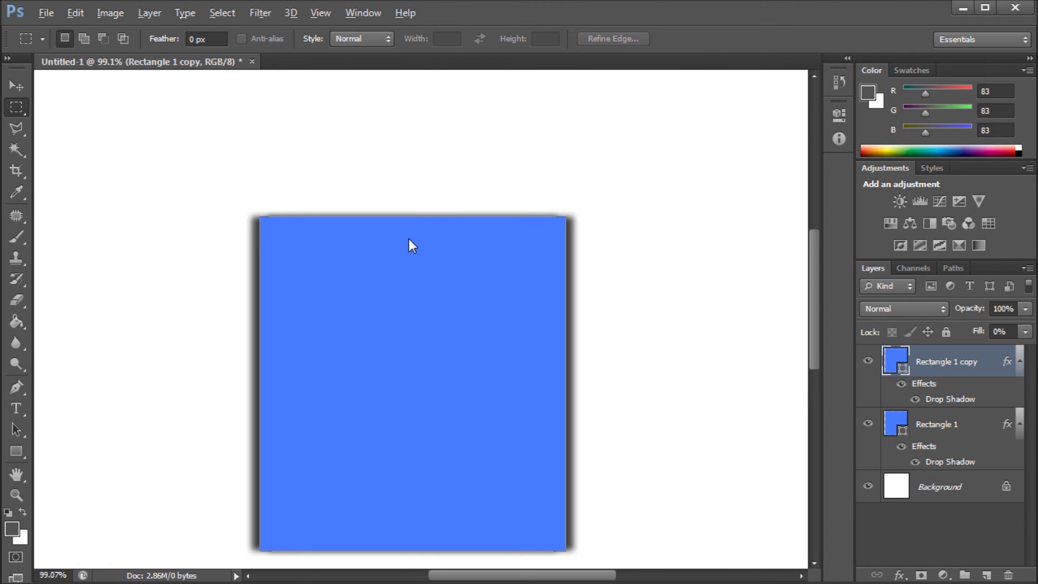
{"action": "scroll", "coordinate": [423, 244], "scroll_direction": "down", "scroll_amount": 3}
{"action": "scroll", "coordinate": [441, 243], "scroll_direction": "up", "scroll_amount": 2}
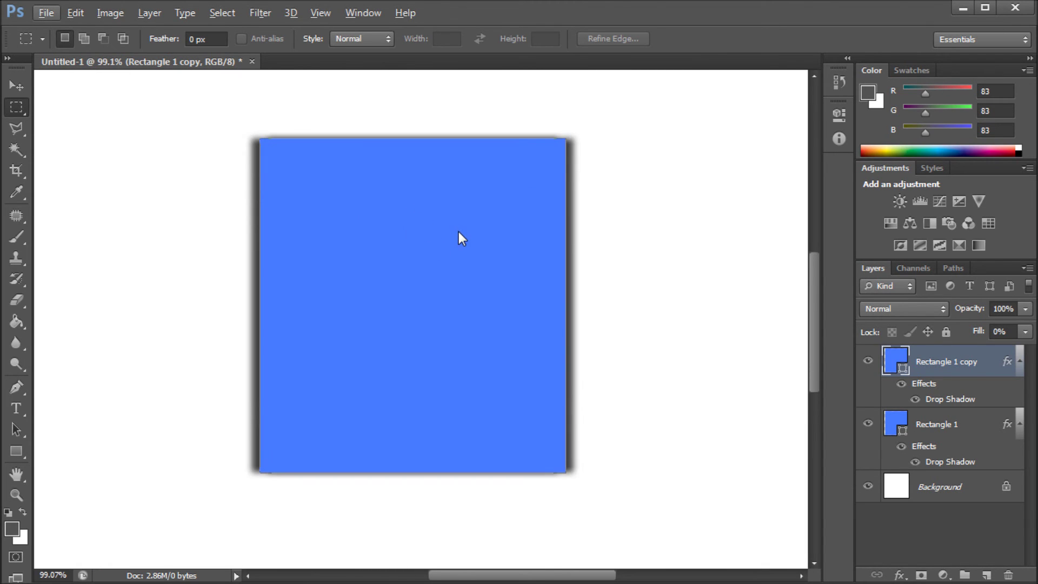
{"action": "key", "text": "alt"}
{"action": "scroll", "coordinate": [459, 238], "scroll_direction": "down", "scroll_amount": 3}
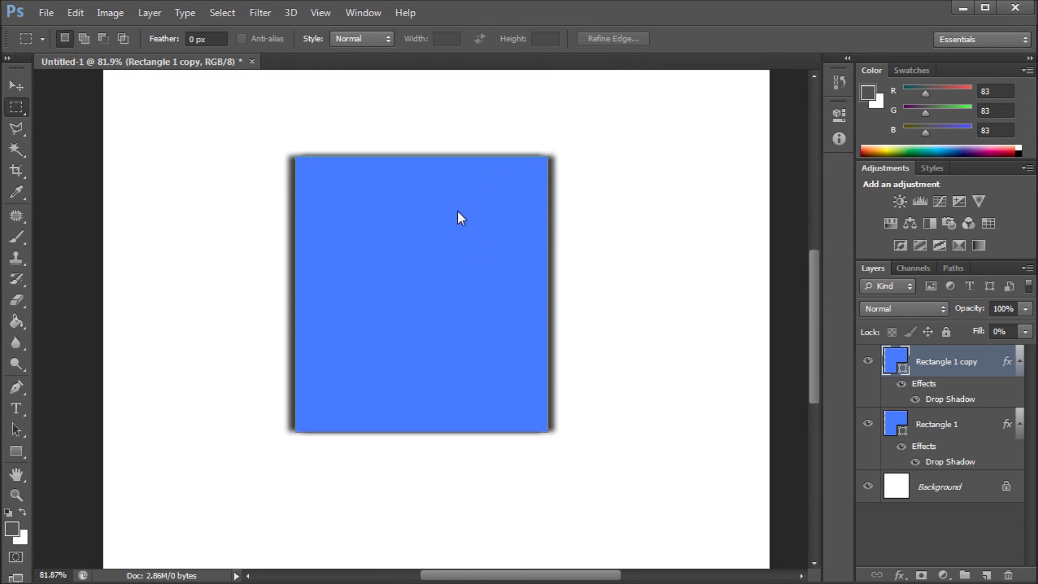
{"action": "scroll", "coordinate": [485, 170], "scroll_direction": "down", "scroll_amount": 3}
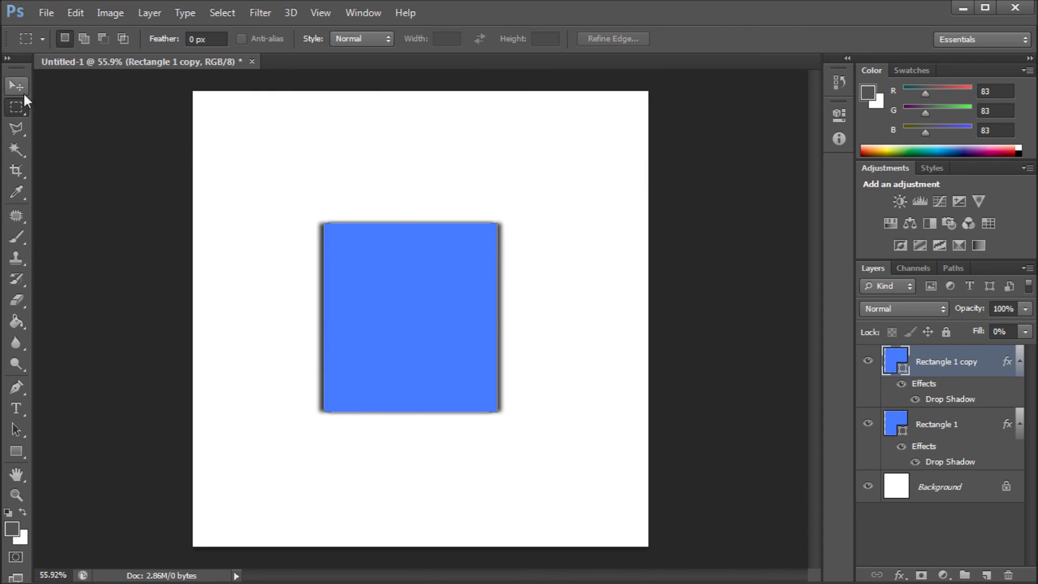
{"action": "left_click", "coordinate": [23, 92]}
Select both rectangle layers and stretch them to the canvas top, bottom and sides.
{"action": "left_click", "coordinate": [941, 427], "text": "shift"}
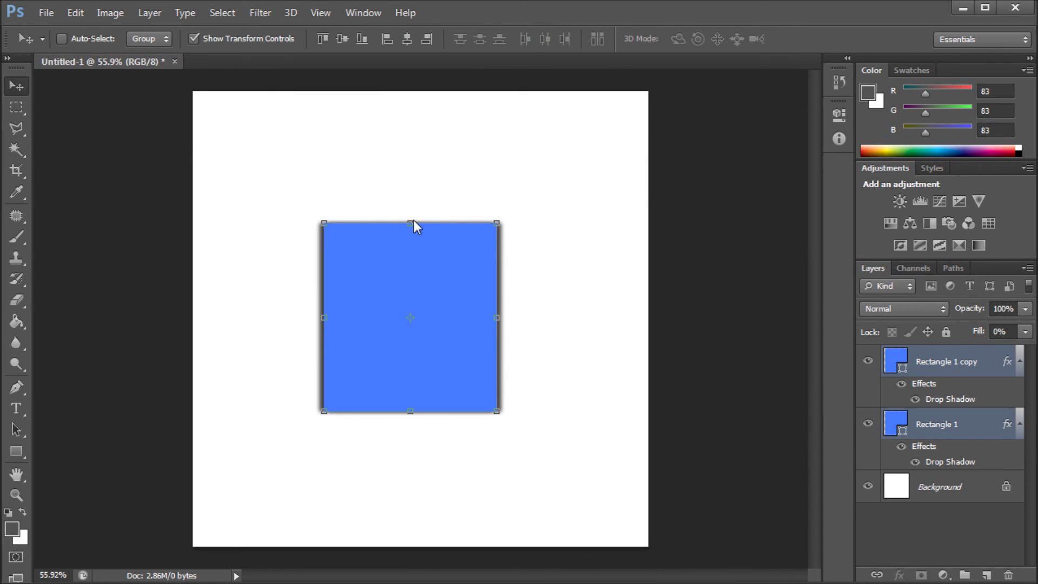
{"action": "left_click_drag", "start_coordinate": [414, 222], "coordinate": [410, 92]}
{"action": "left_click_drag", "start_coordinate": [414, 425], "coordinate": [434, 554]}
{"action": "left_click_drag", "start_coordinate": [506, 339], "coordinate": [560, 324]}
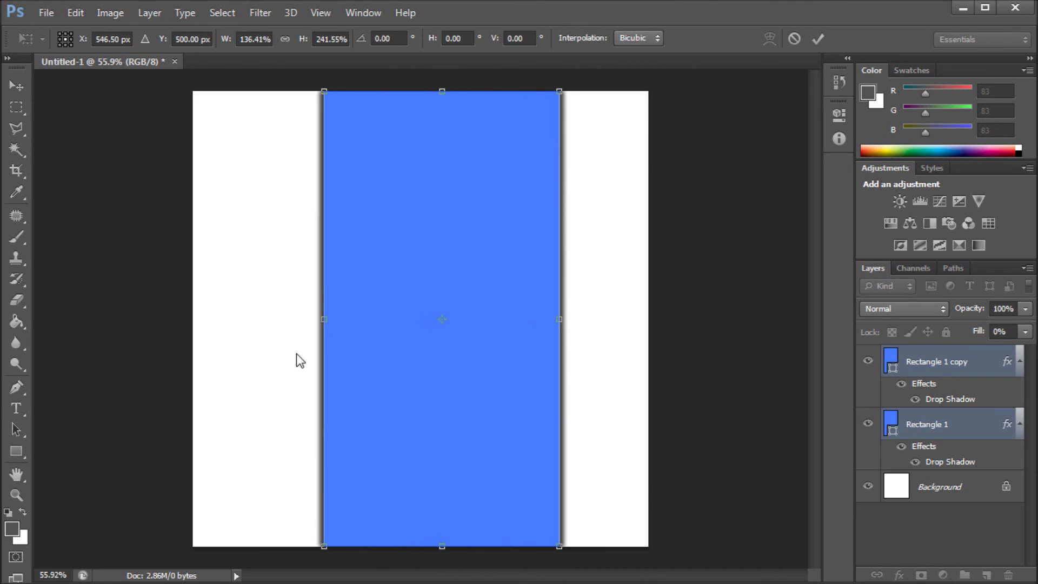
{"action": "left_click_drag", "start_coordinate": [332, 327], "coordinate": [282, 326]}
Widen the column slightly more and apply the 165.44% by 241.55% transform.
{"action": "scroll", "coordinate": [366, 245], "scroll_direction": "up", "scroll_amount": 1}
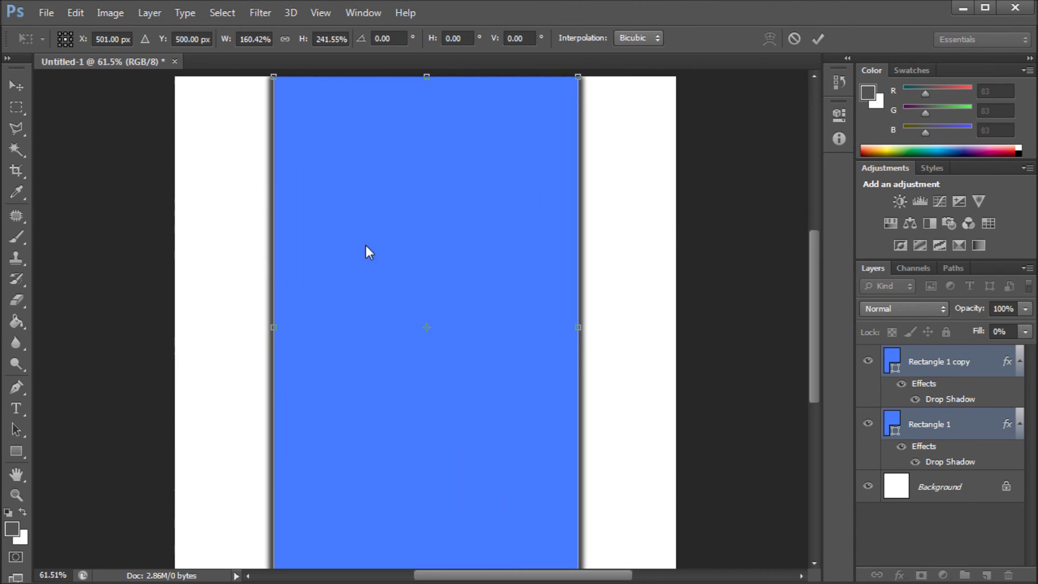
{"action": "left_click_drag", "start_coordinate": [274, 327], "coordinate": [267, 328]}
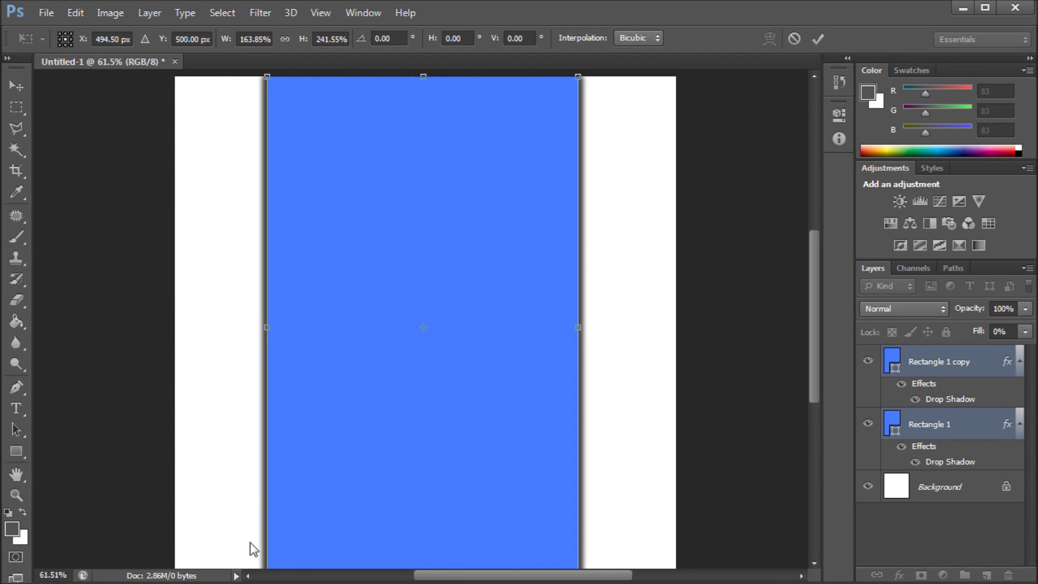
{"action": "mouse_move", "coordinate": [579, 337]}
{"action": "left_mouse_down"}
{"action": "mouse_move", "coordinate": [590, 336]}
{"action": "mouse_move", "coordinate": [581, 329]}
{"action": "left_mouse_up"}
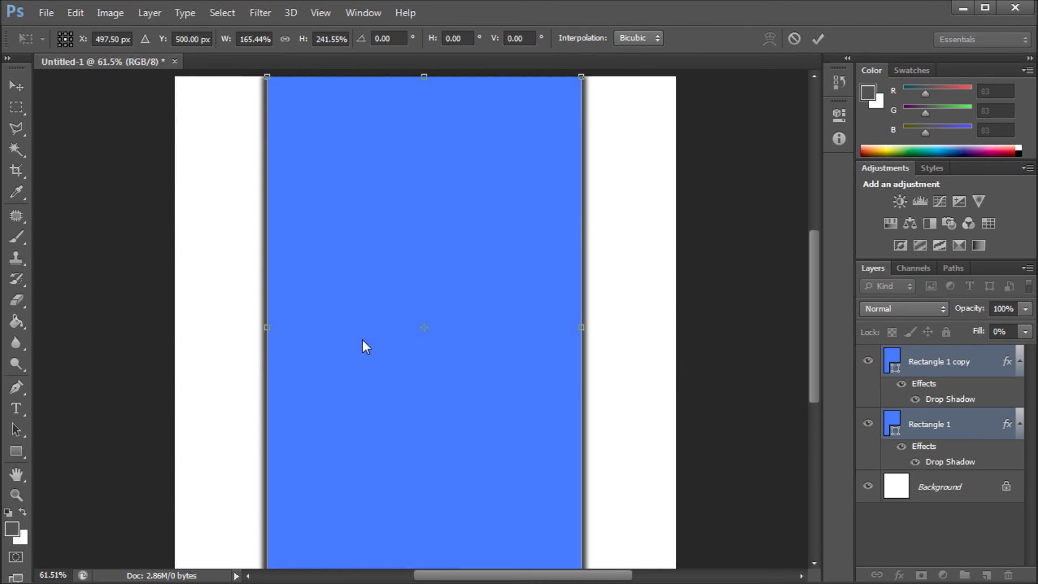
{"action": "scroll", "coordinate": [331, 220], "scroll_direction": "up", "scroll_amount": 4}
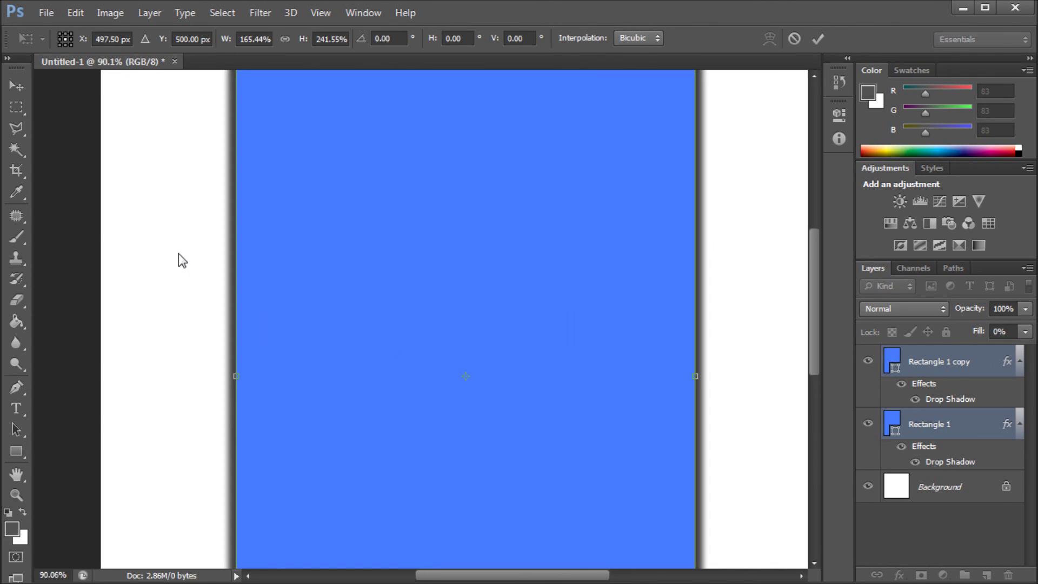
{"action": "scroll", "coordinate": [179, 254], "scroll_direction": "up", "scroll_amount": 4}
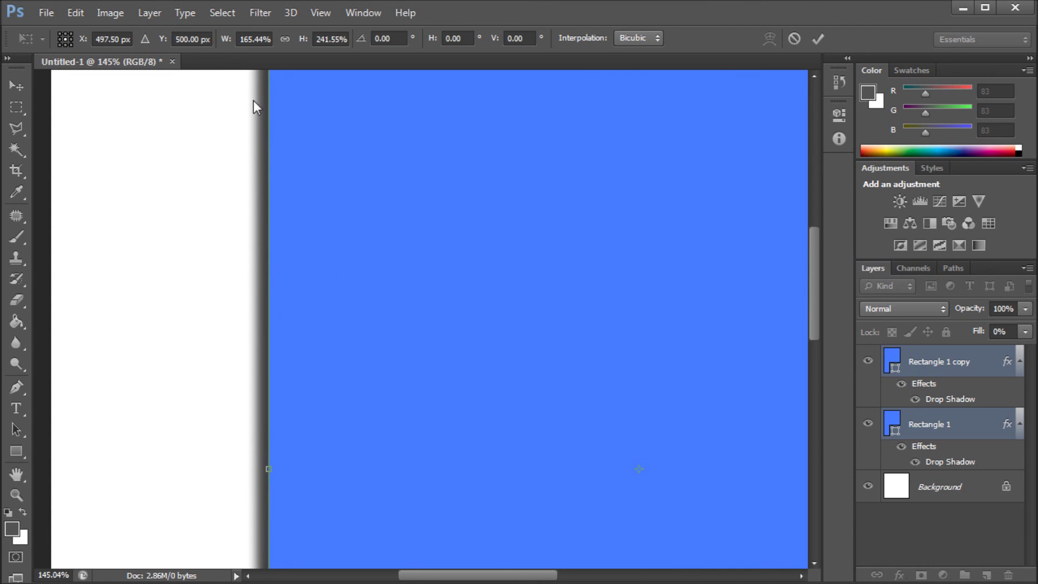
{"action": "scroll", "coordinate": [409, 275], "scroll_direction": "down", "scroll_amount": 8}
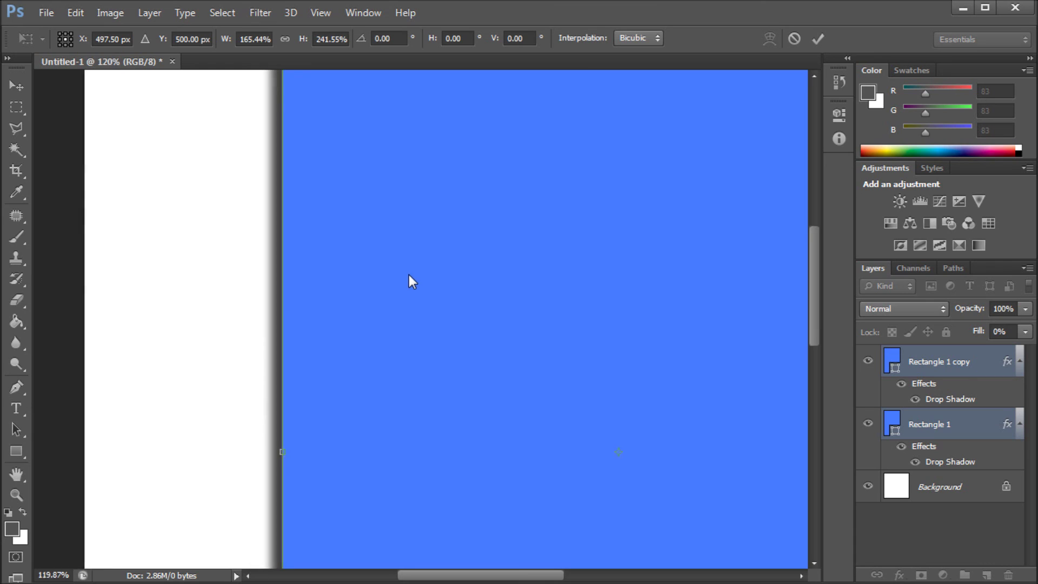
{"action": "scroll", "coordinate": [418, 264], "scroll_direction": "down", "scroll_amount": 1}
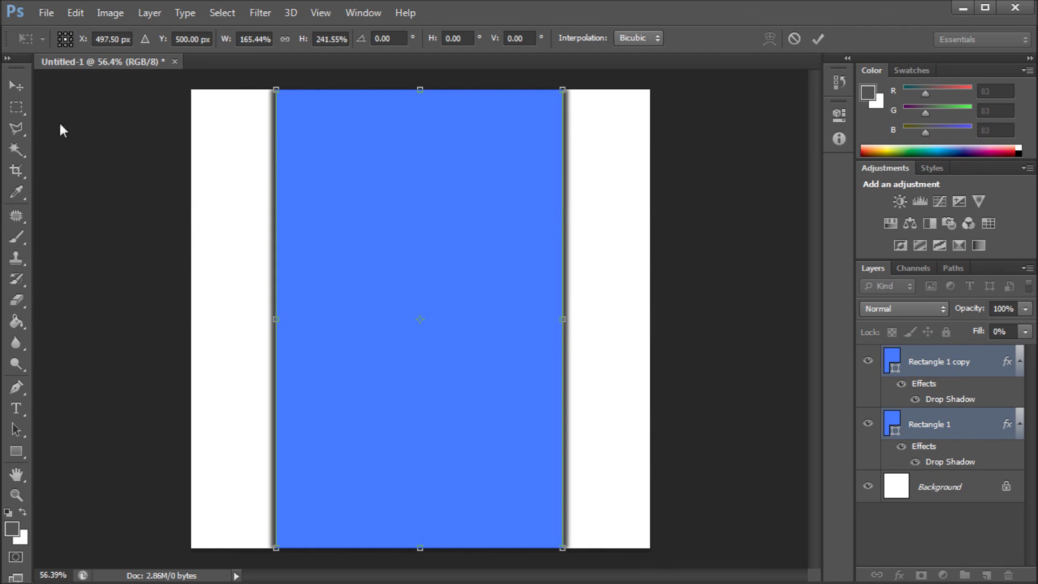
{"action": "left_click", "coordinate": [17, 108]}
{"action": "left_click", "coordinate": [440, 243]}
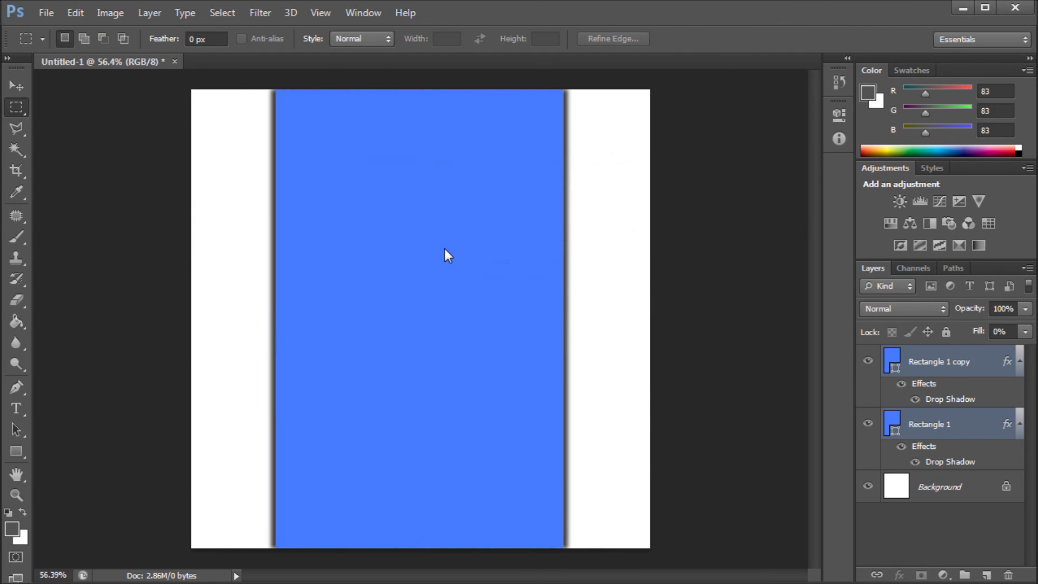